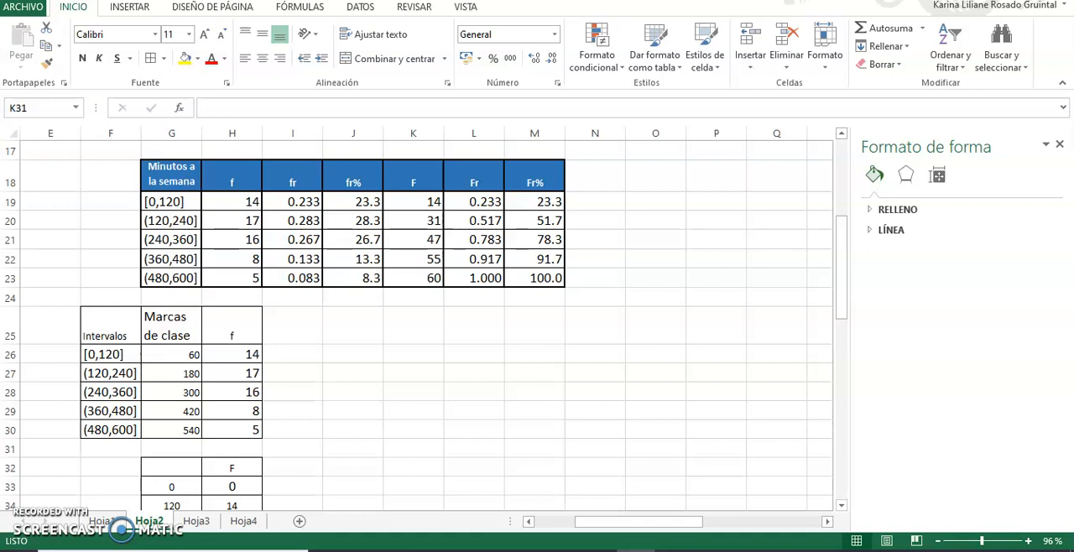
# Insert a clustered column chart from the recommended charts using the minutes-per-week intervals and f frequencies in G18:H23.
pyautogui.moveTo(170, 177); pyautogui.dragTo(218, 281)
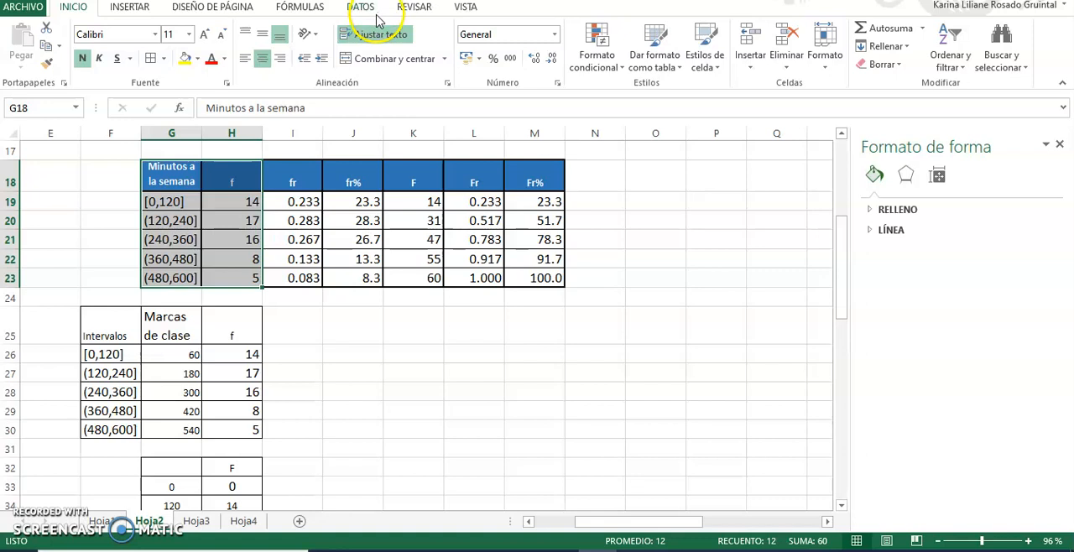
pyautogui.click(141, 8)
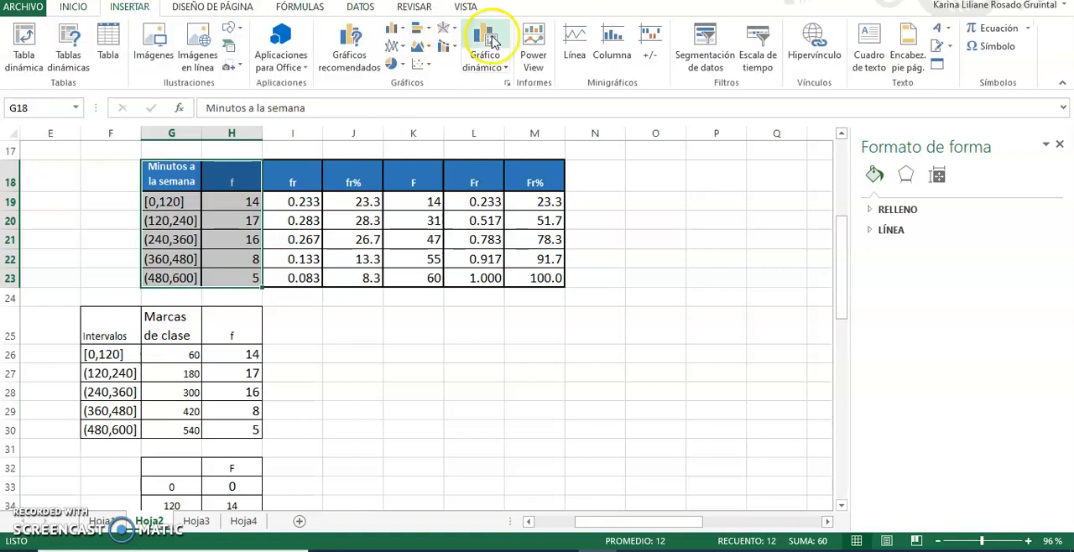
pyautogui.click(352, 49)
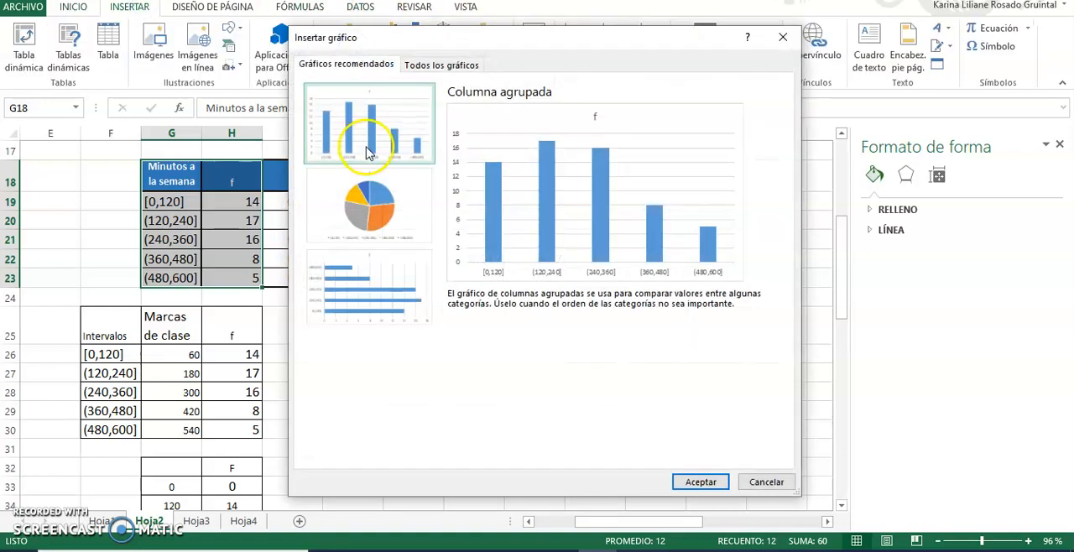
pyautogui.doubleClick(366, 152)
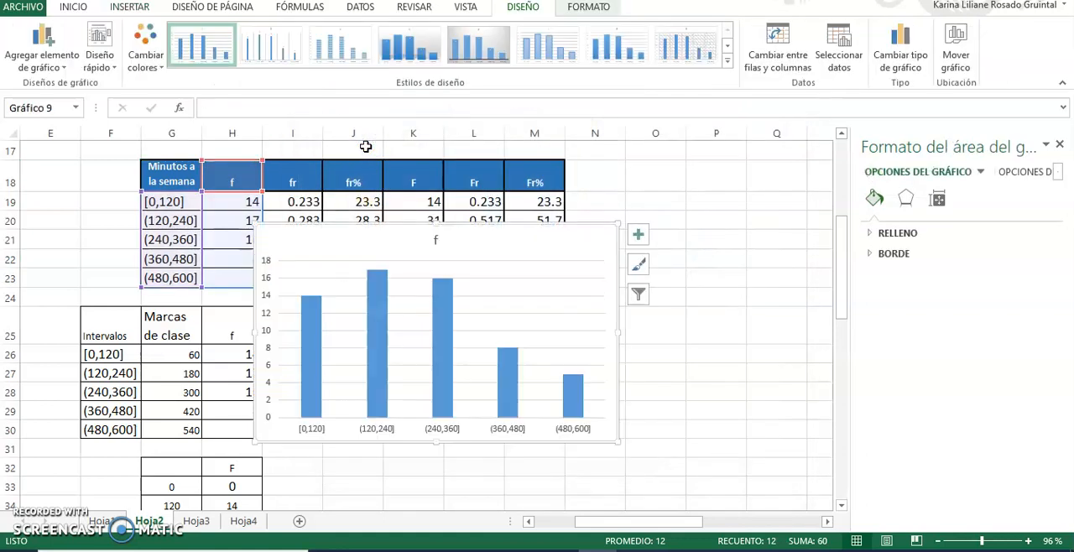
# Set the column series' gap width (Ancho del intervalo) to 0% to turn the chart into a histogram.
pyautogui.moveTo(369, 304)
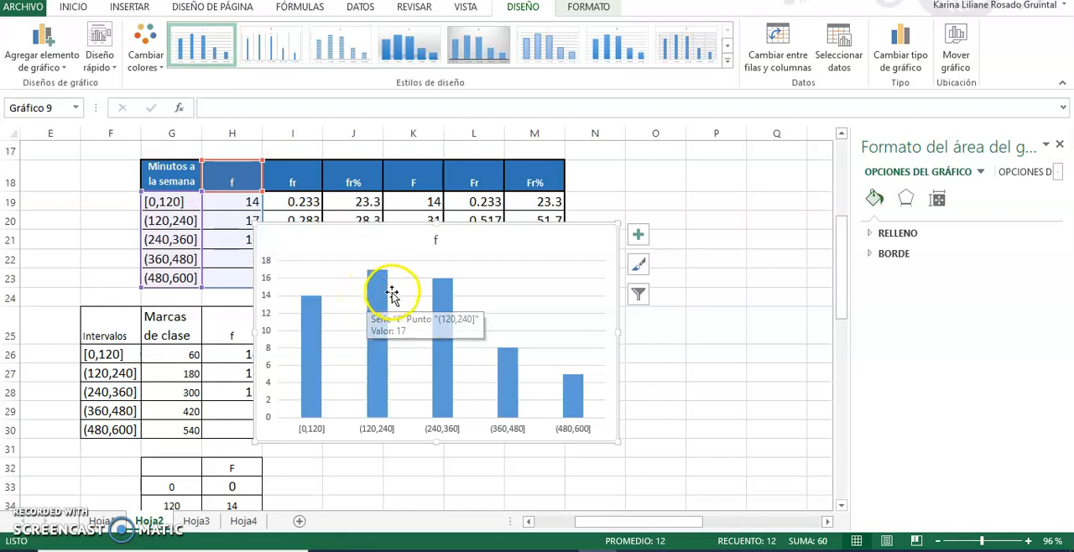
pyautogui.click(376, 309)
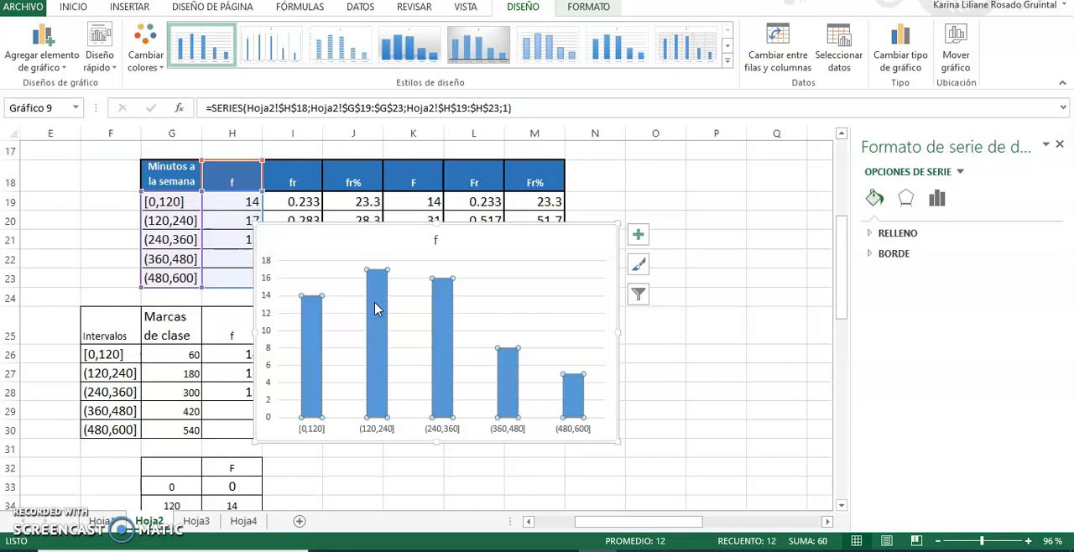
pyautogui.rightClick(375, 308)
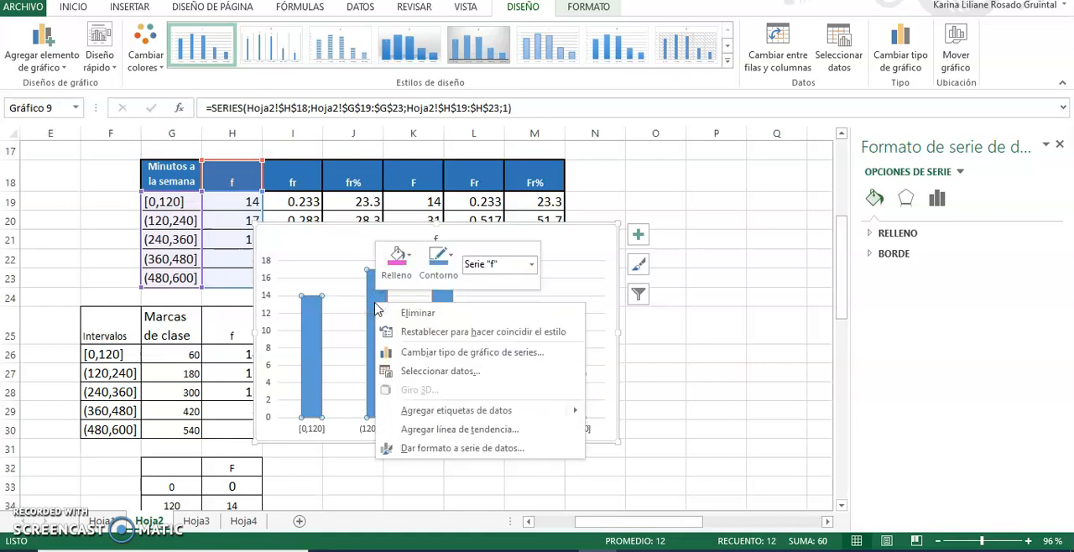
pyautogui.click(421, 451)
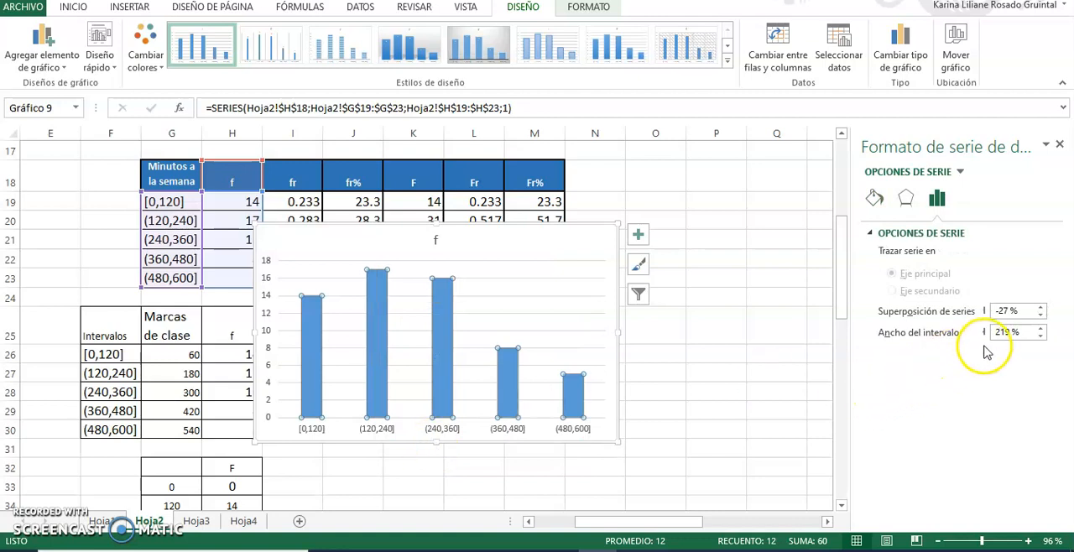
pyautogui.click(1012, 332)
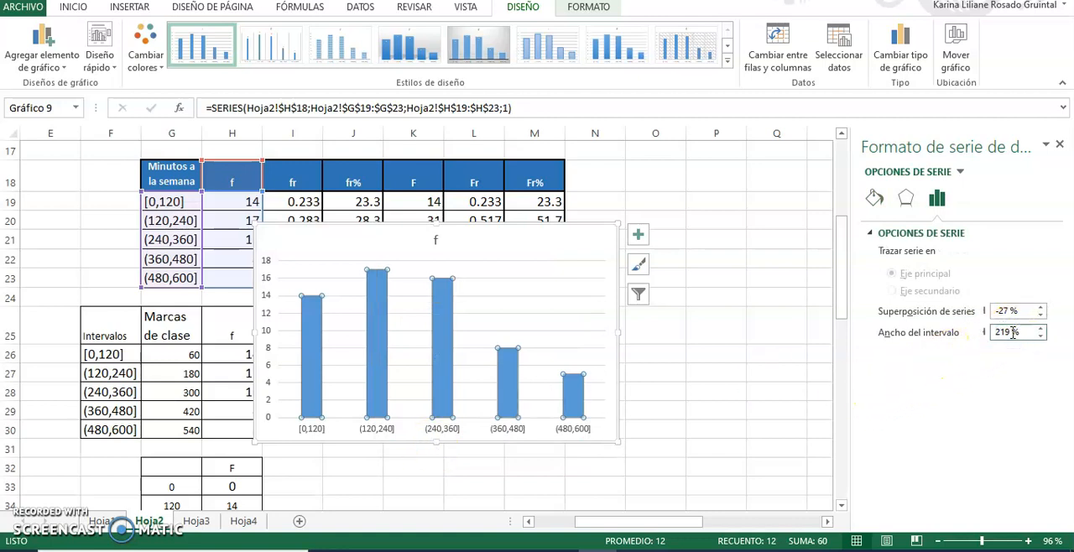
pyautogui.press('BackSpace')
pyautogui.write('0')
pyautogui.press('Return')
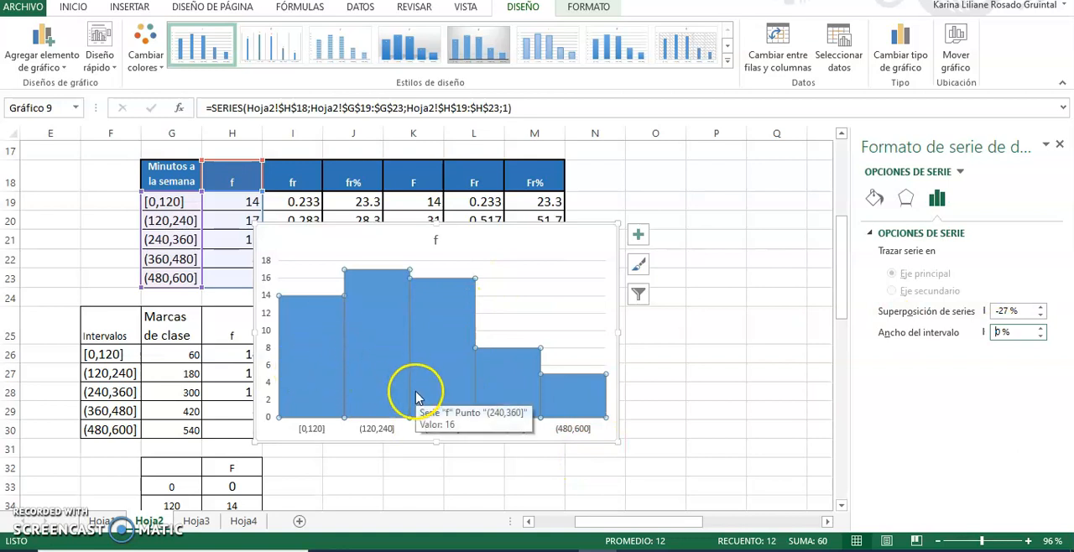
# Add data labels and axis titles to the histogram.
pyautogui.moveTo(372, 386)
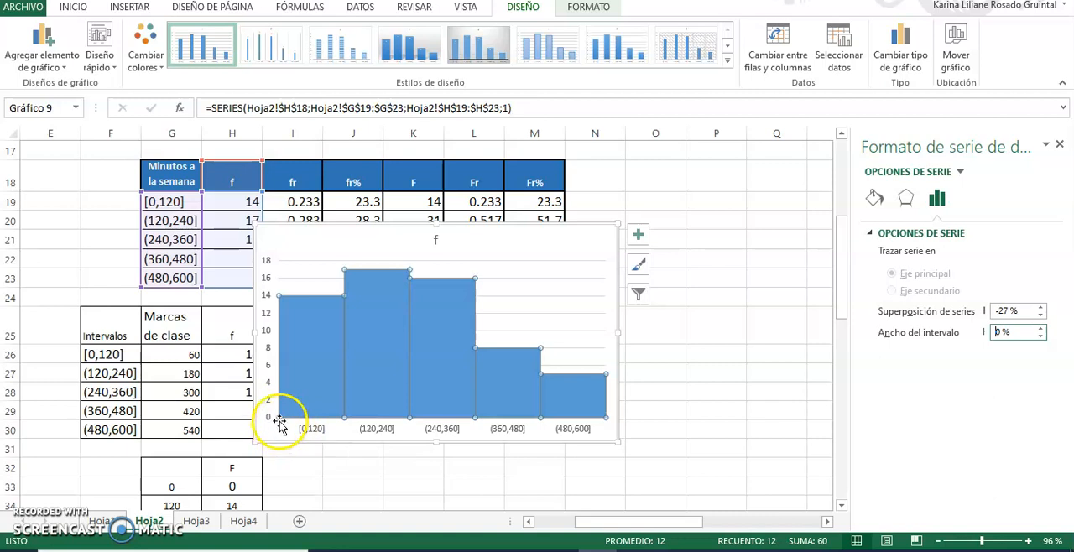
pyautogui.moveTo(322, 420)
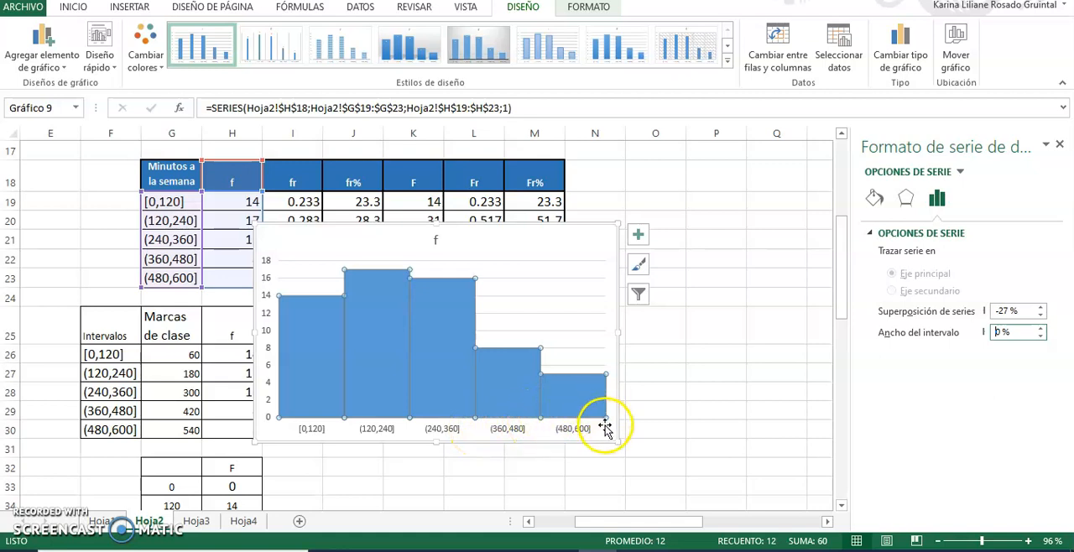
pyautogui.click(637, 234)
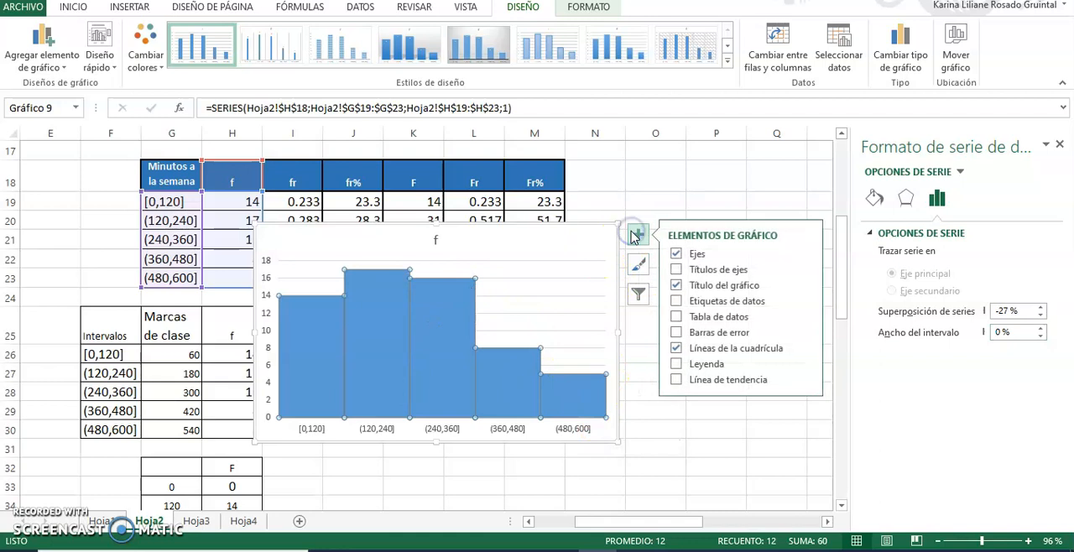
pyautogui.click(676, 301)
pyautogui.click(676, 271)
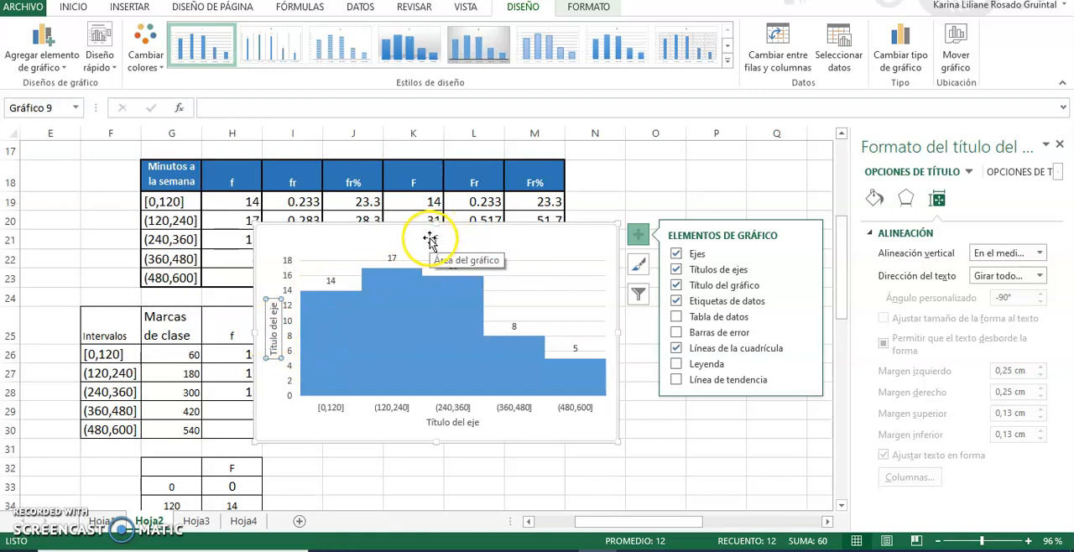
# Move the histogram clear of the tables, placing its upper corner around column P at row 18.
pyautogui.click(495, 239)
pyautogui.moveTo(496, 239); pyautogui.dragTo(860, 206)
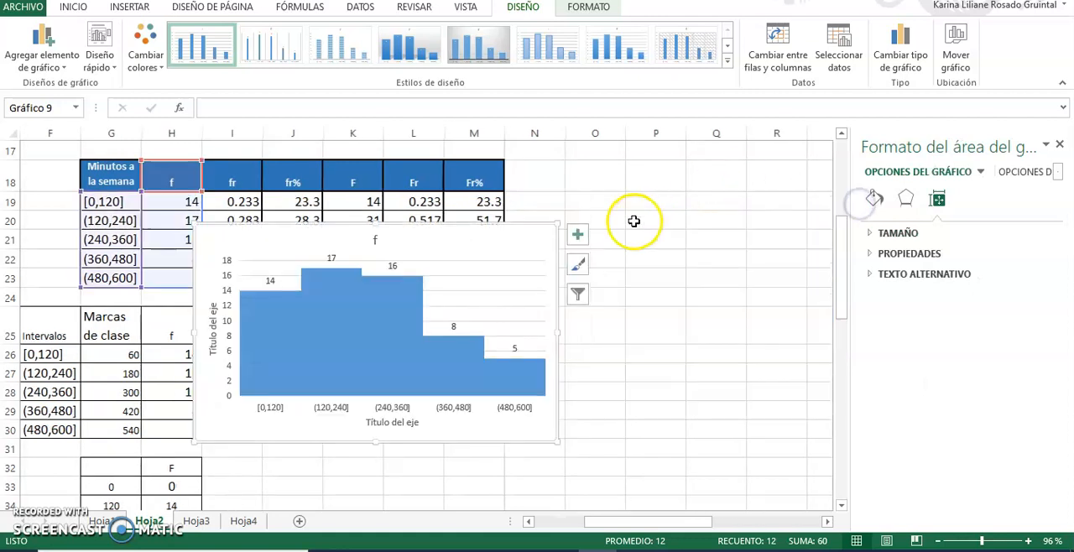
pyautogui.moveTo(262, 244); pyautogui.dragTo(686, 180)
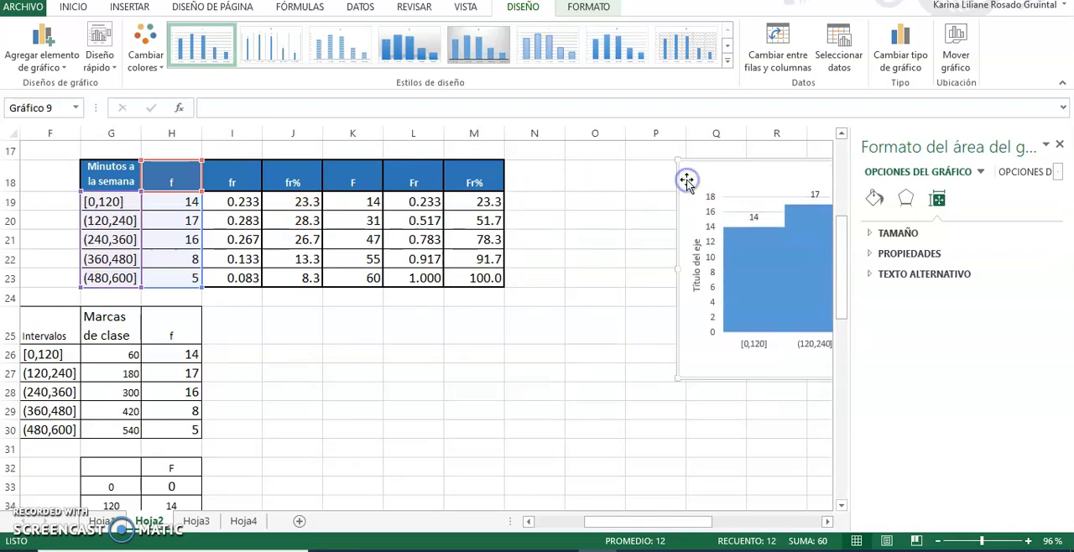
# Examine the first interval's frequency in H19 and the class mark formulas in G26 and G27.
pyautogui.moveTo(631, 520)
pyautogui.mouseDown()
pyautogui.moveTo(575, 517)
pyautogui.moveTo(617, 521)
pyautogui.mouseUp()
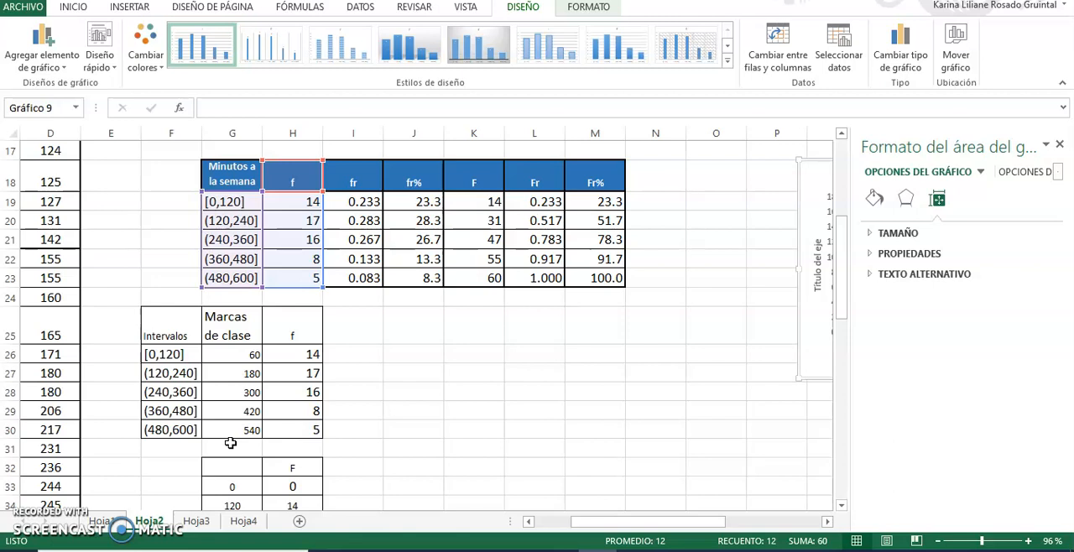
pyautogui.click(168, 260)
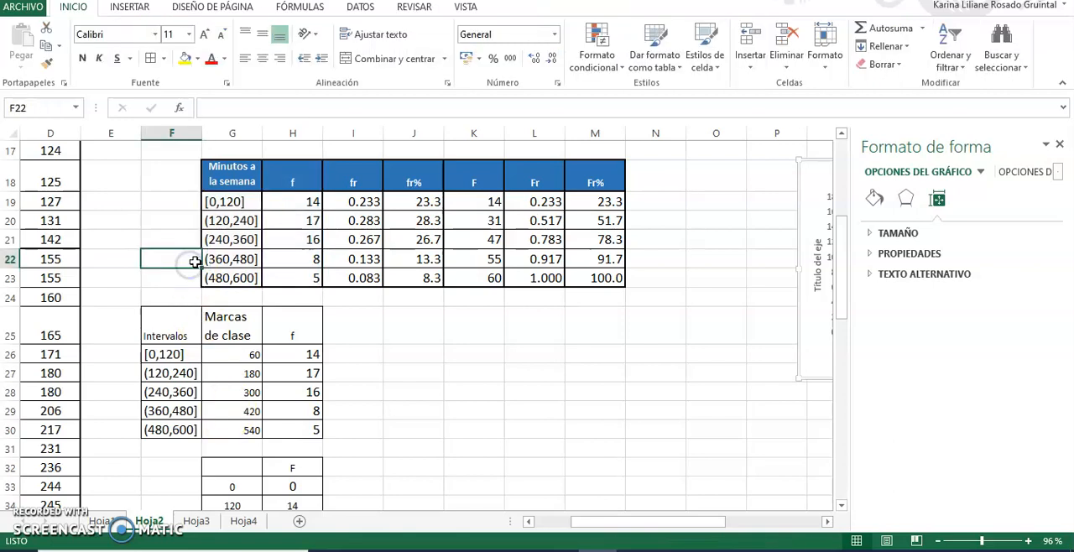
pyautogui.click(300, 207)
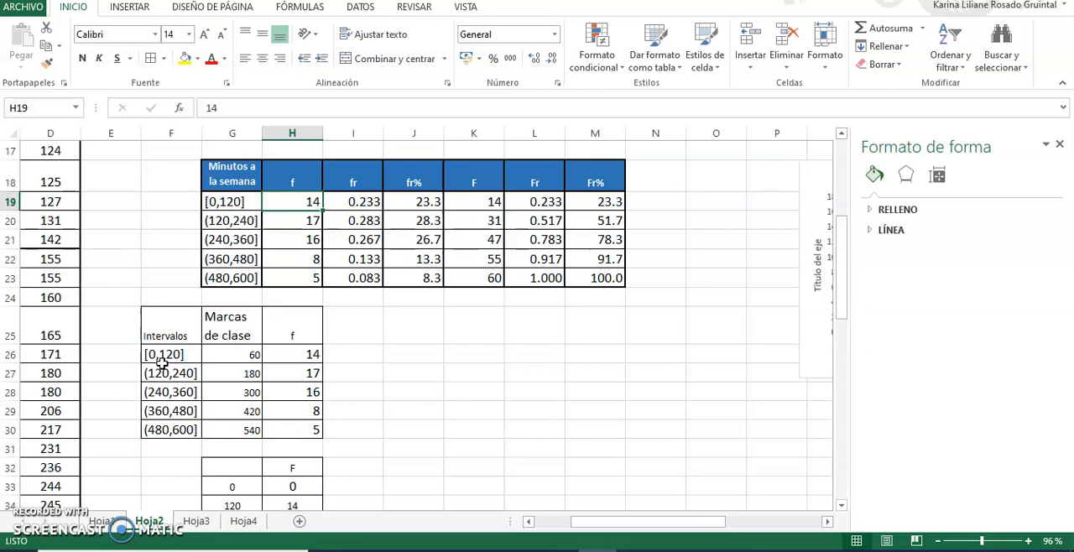
pyautogui.click(216, 355)
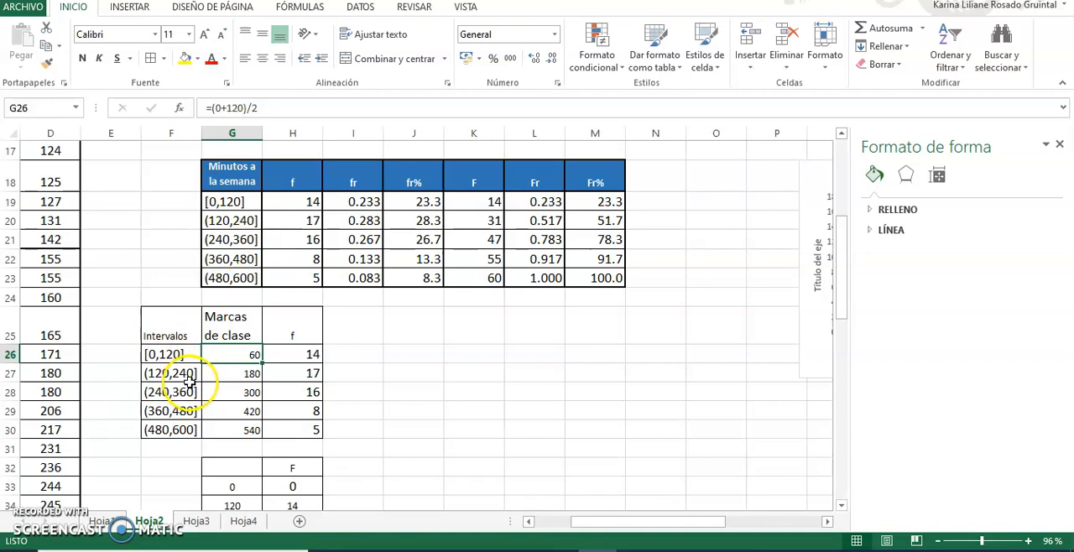
pyautogui.click(233, 374)
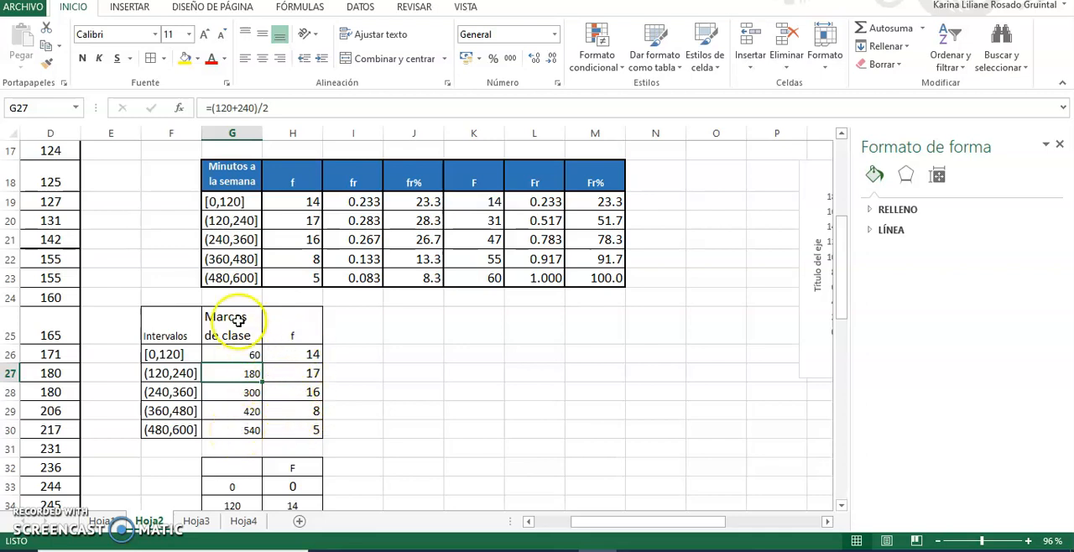
# Insert a recommended scatter chart with straight lines and markers from the class marks and frequencies in G25:H30.
pyautogui.moveTo(238, 315); pyautogui.dragTo(310, 428)
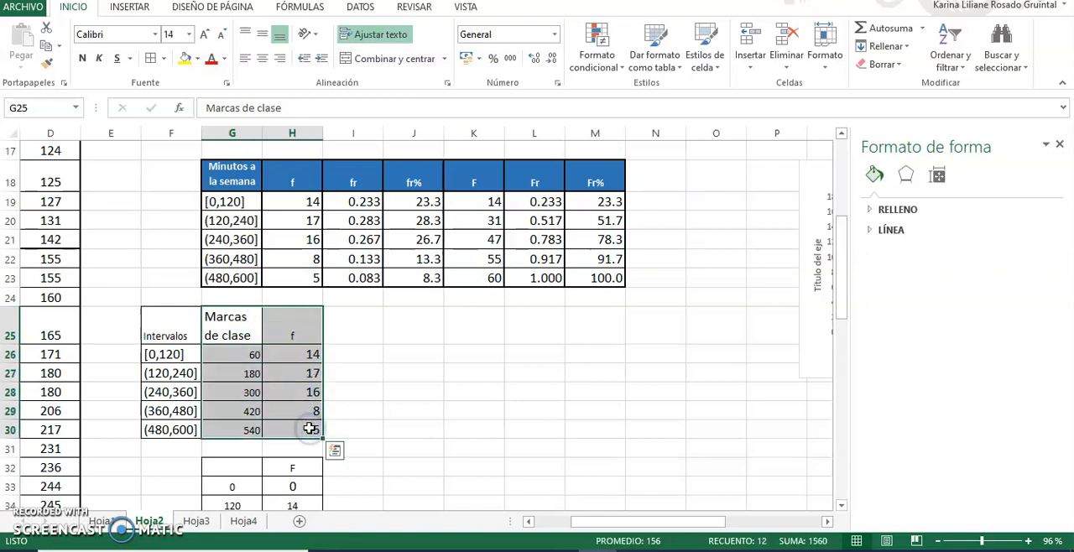
pyautogui.click(130, 8)
pyautogui.click(356, 52)
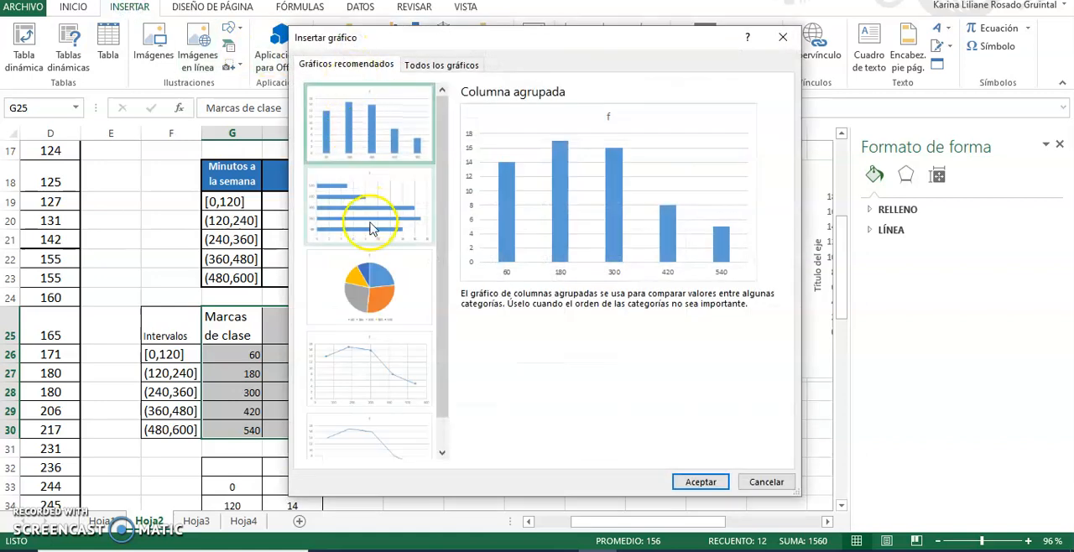
pyautogui.click(375, 376)
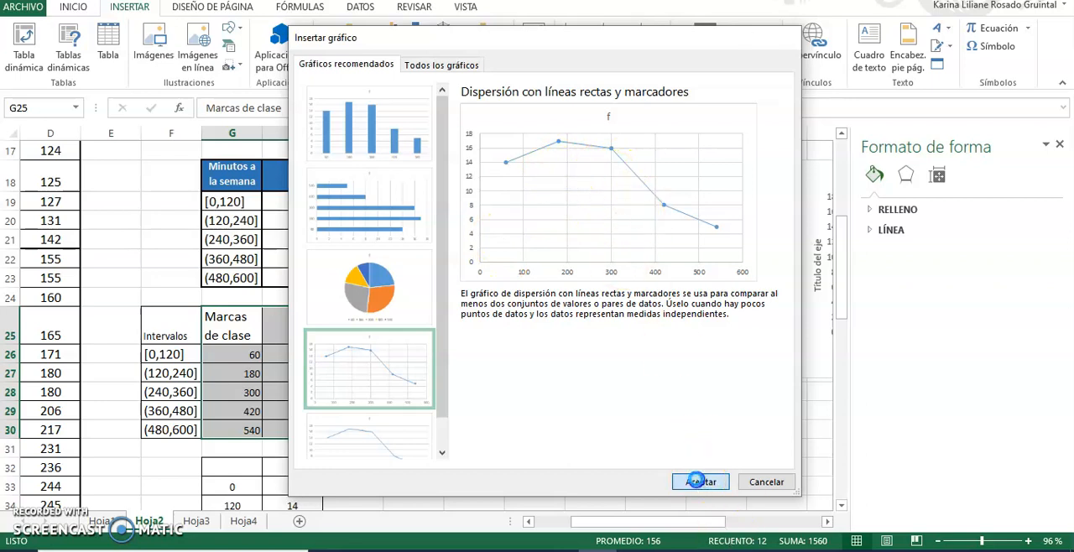
pyautogui.click(699, 481)
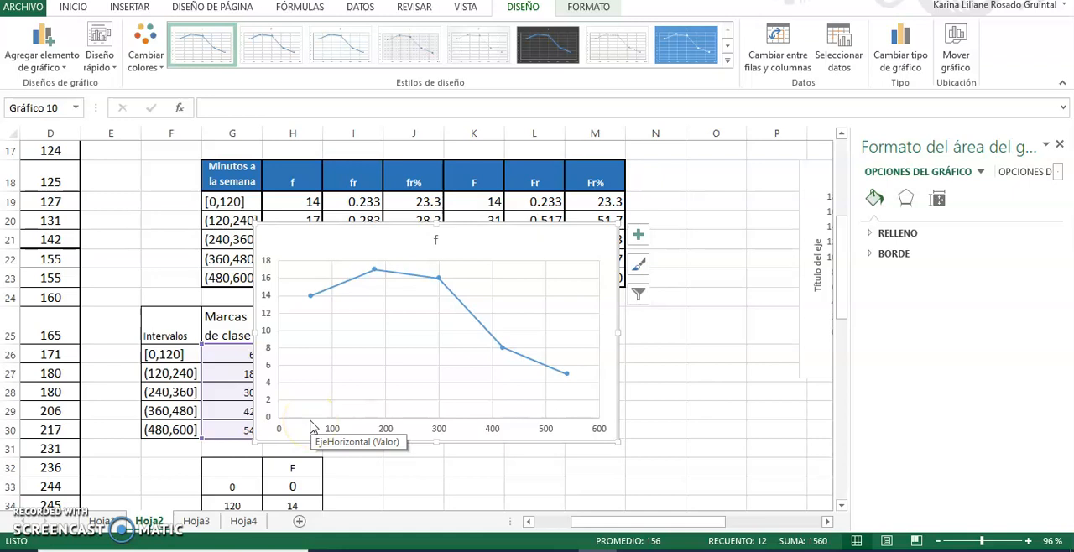
# Shift the scatter chart slightly to the right and set its horizontal axis major unit to 120.
pyautogui.click(390, 430)
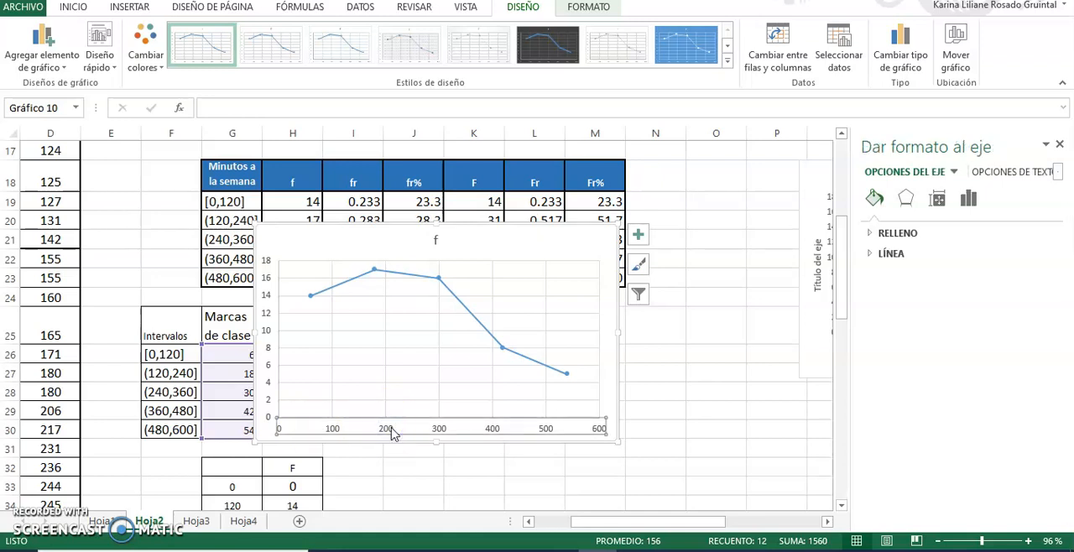
pyautogui.rightClick(391, 432)
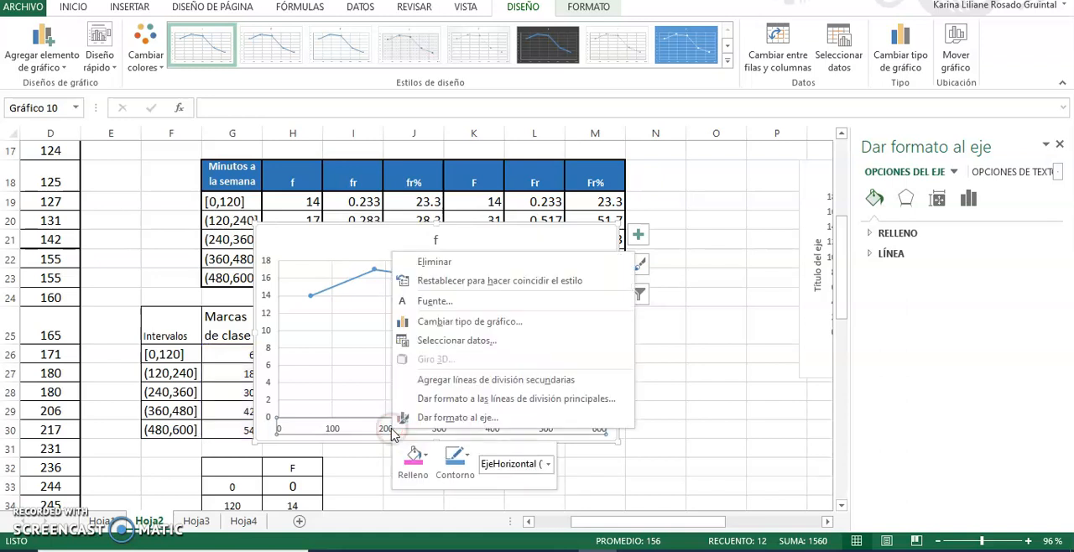
pyautogui.click(442, 425)
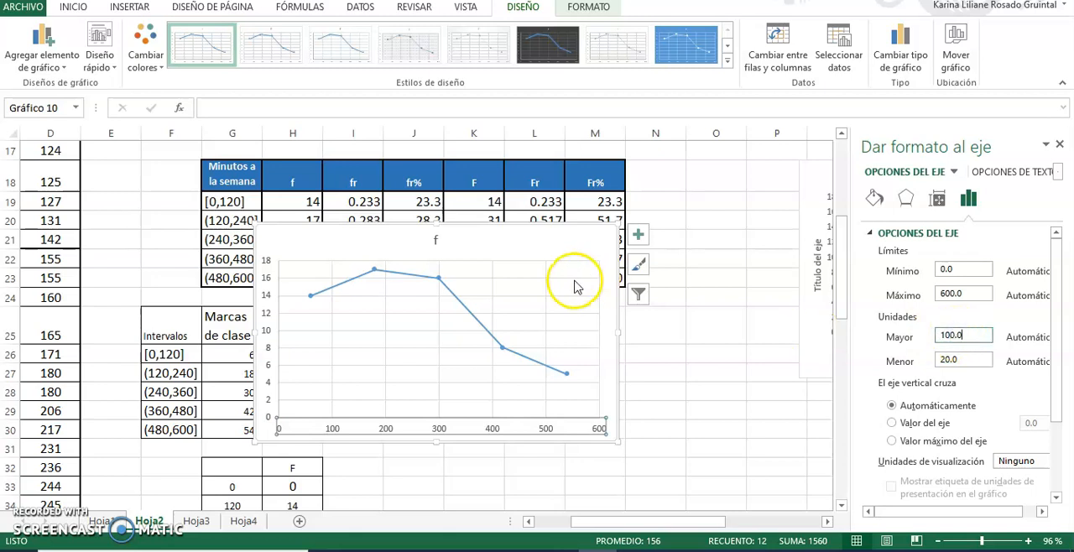
pyautogui.moveTo(528, 232); pyautogui.dragTo(587, 234)
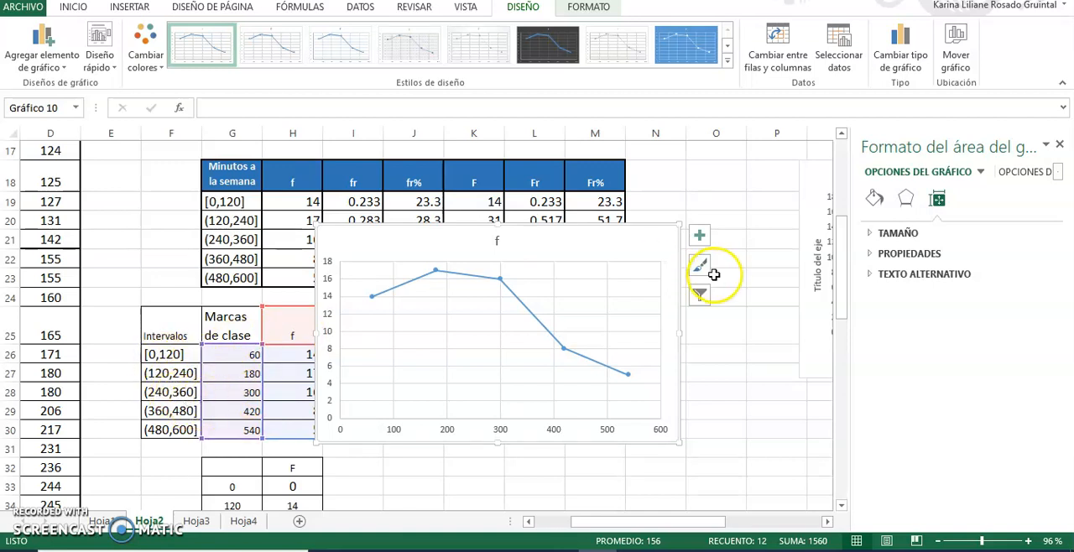
pyautogui.click(612, 432)
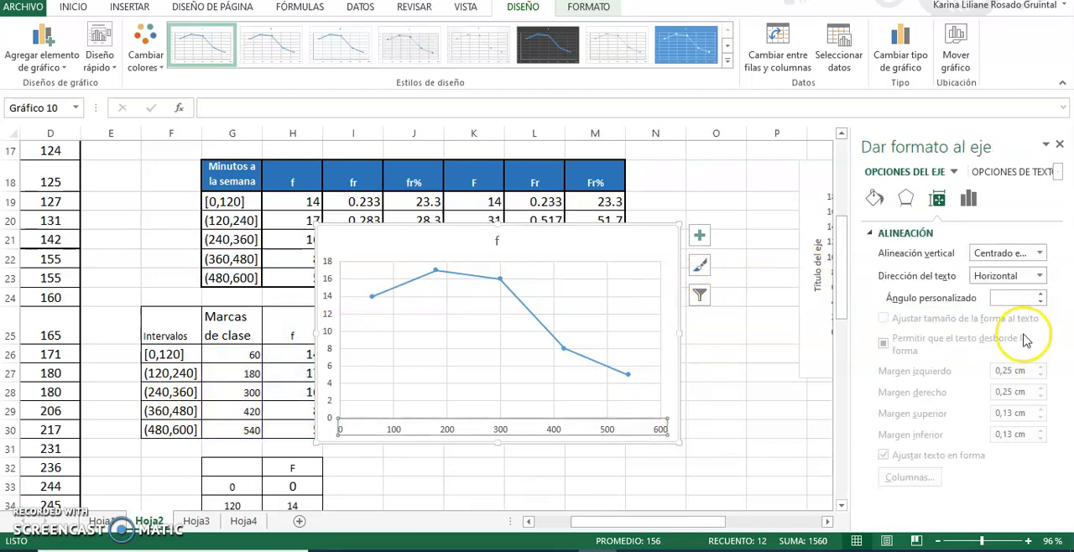
pyautogui.rightClick(541, 426)
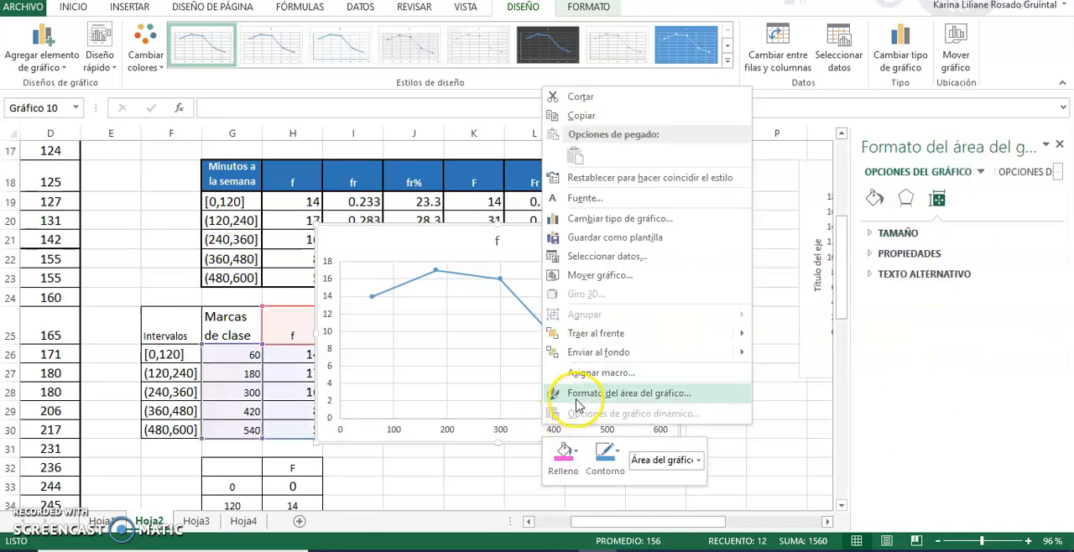
pyautogui.click(492, 433)
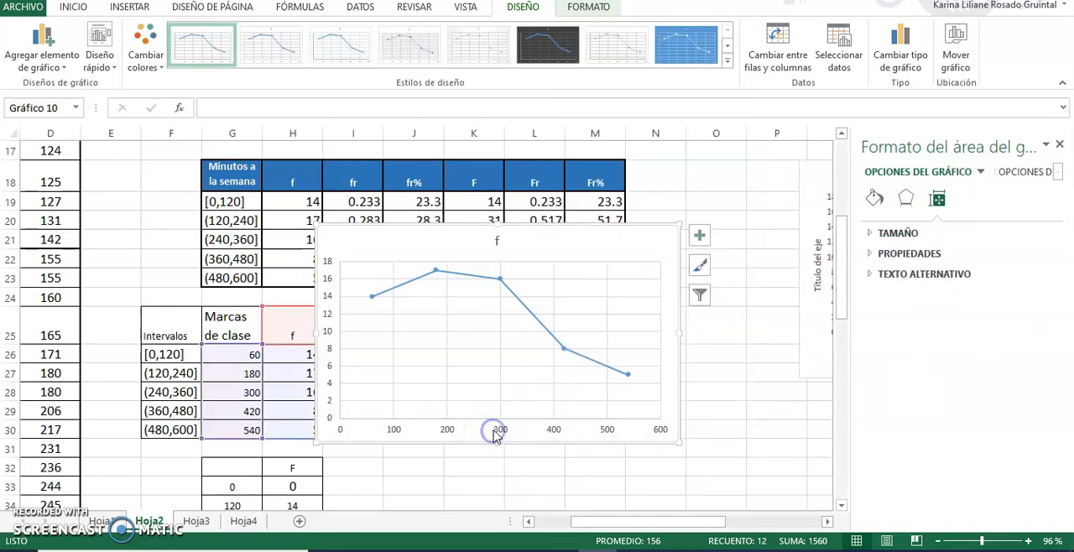
pyautogui.rightClick(500, 432)
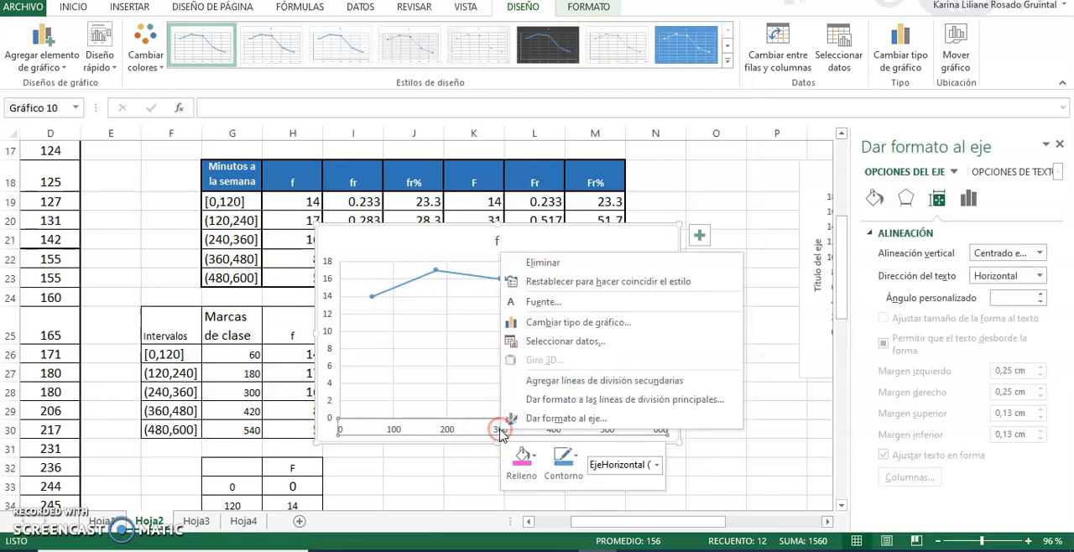
pyautogui.click(529, 425)
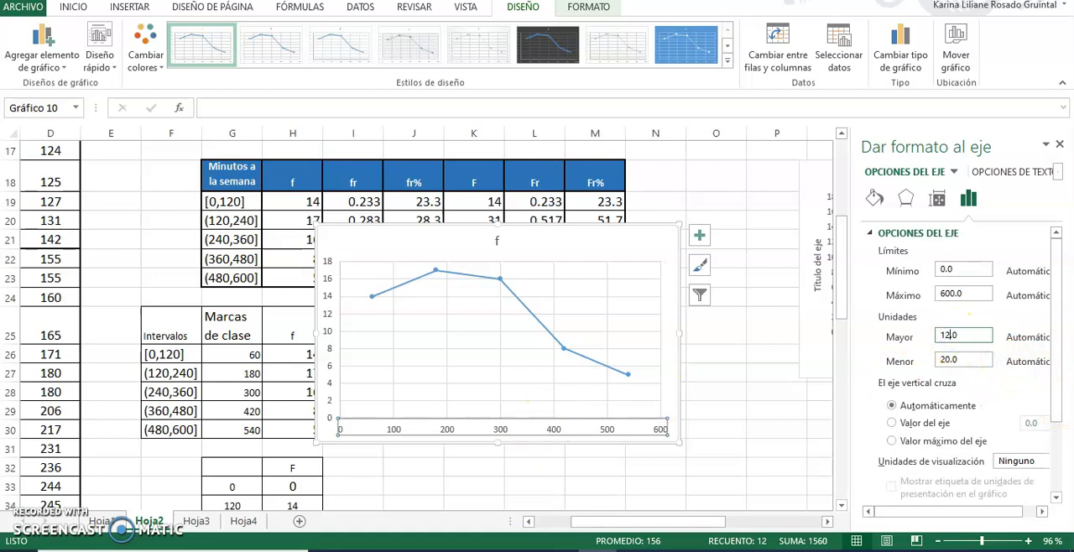
pyautogui.press('Return')
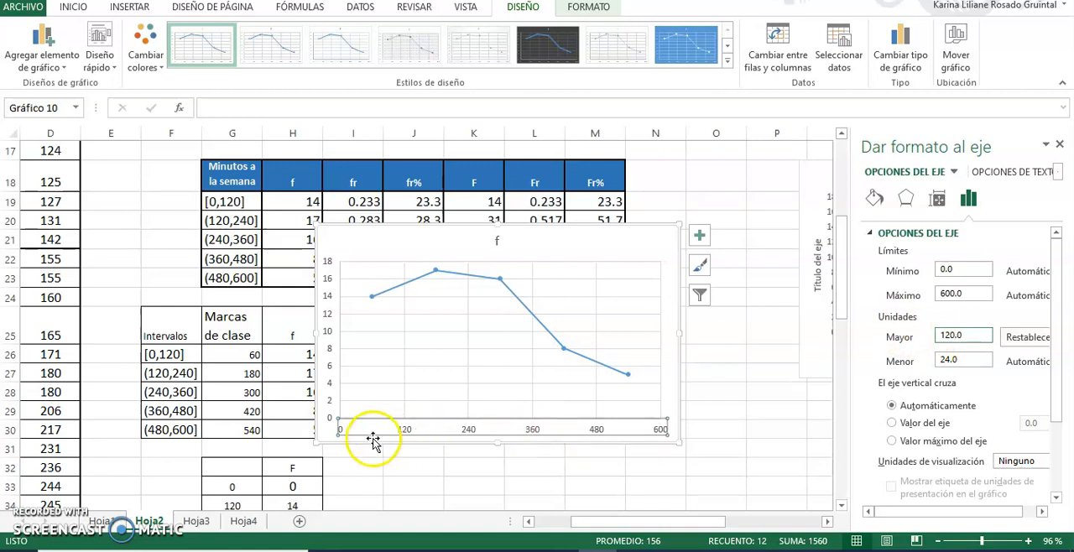
# Add axis titles and data labels to the frequency polygon chart.
pyautogui.click(329, 438)
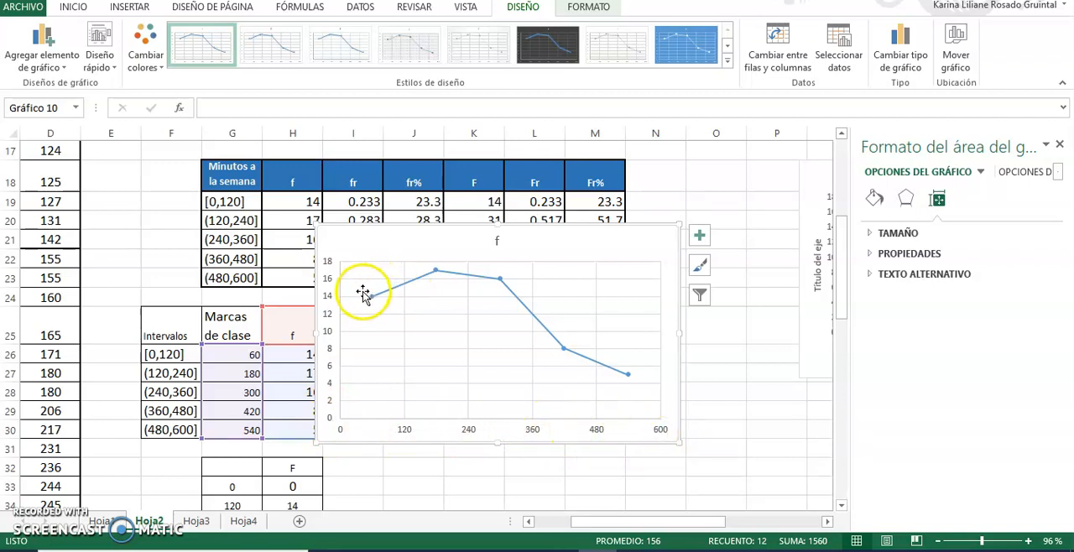
pyautogui.moveTo(374, 302)
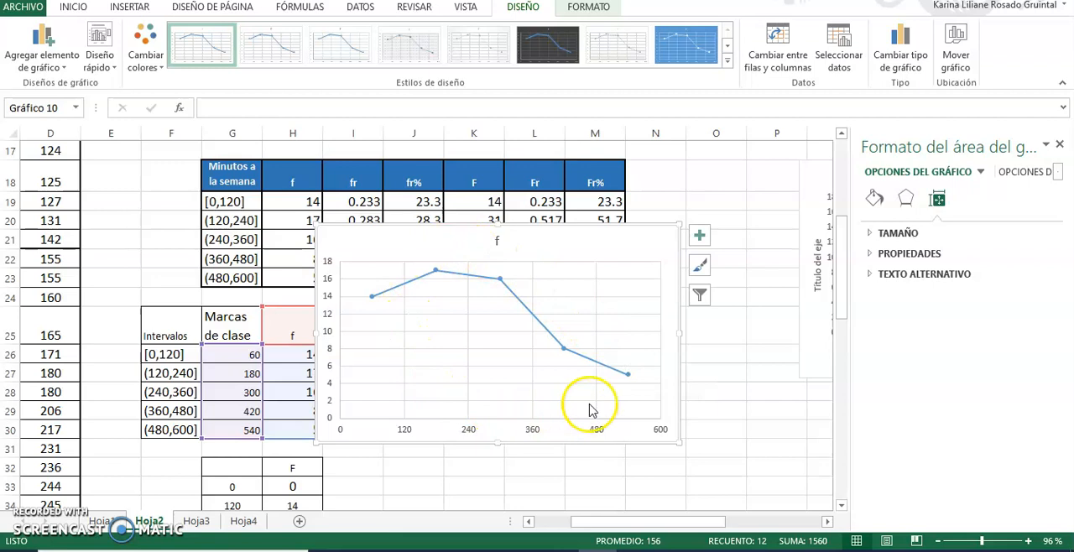
pyautogui.click(698, 239)
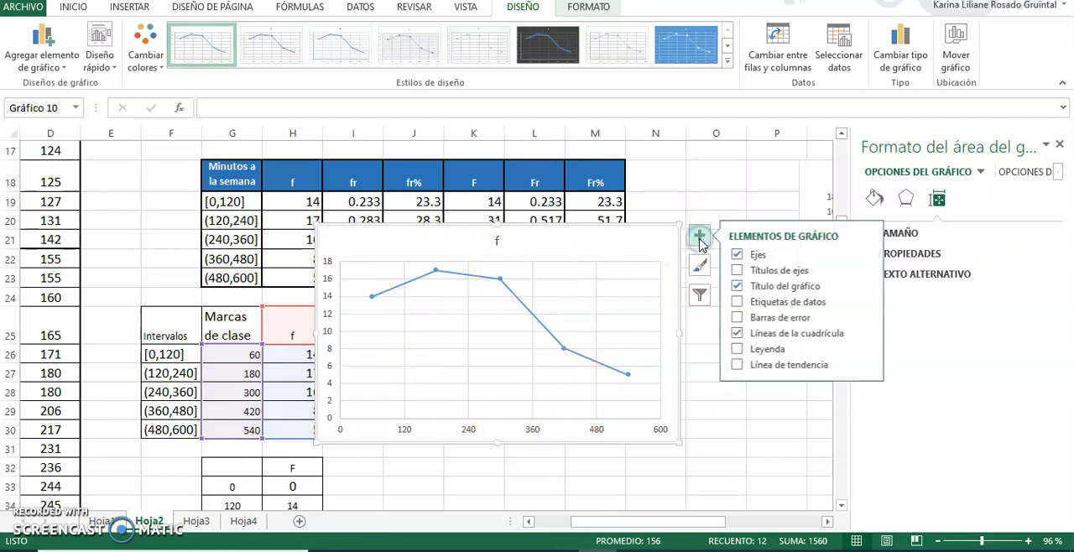
pyautogui.click(758, 272)
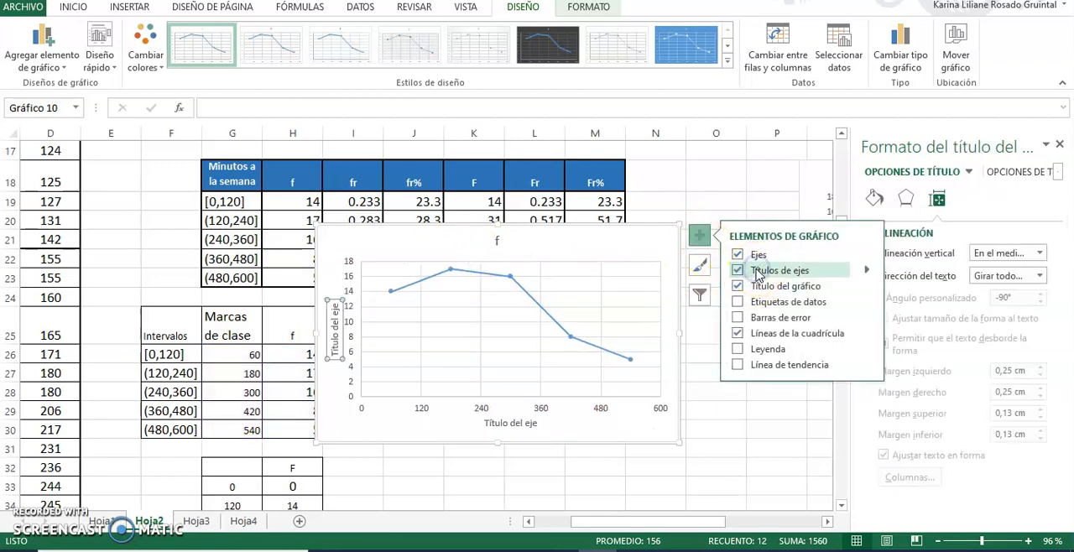
pyautogui.click(742, 302)
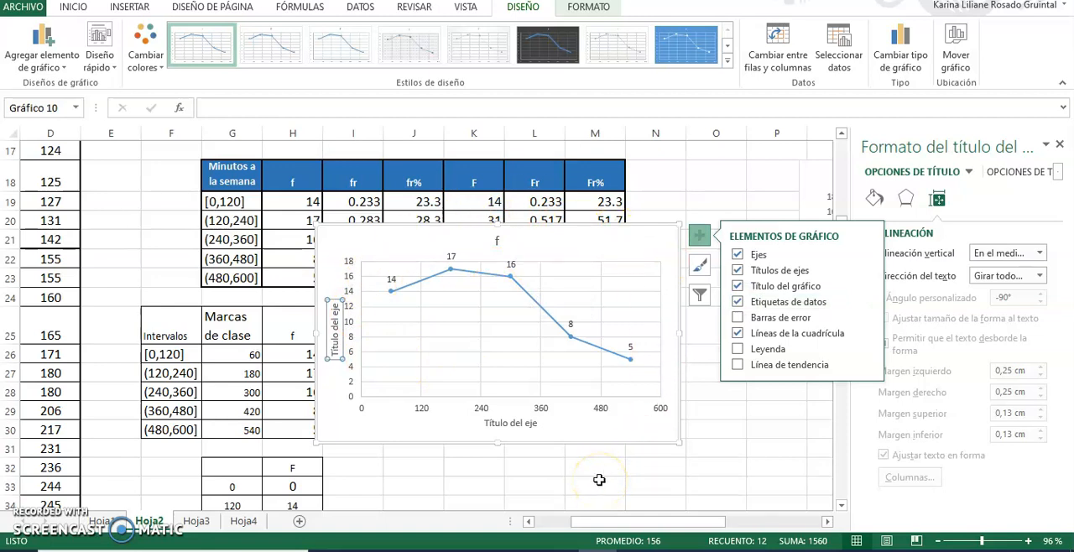
# Move the frequency polygon clear of the tables, placing its upper corner around column P at row 26, below the histogram.
pyautogui.click(606, 235)
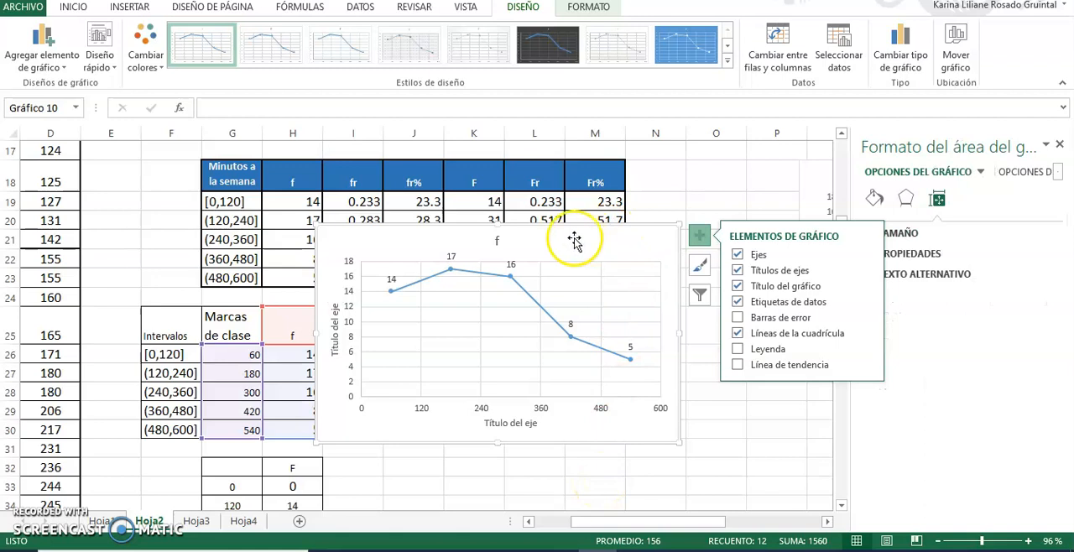
pyautogui.moveTo(524, 238); pyautogui.dragTo(731, 287)
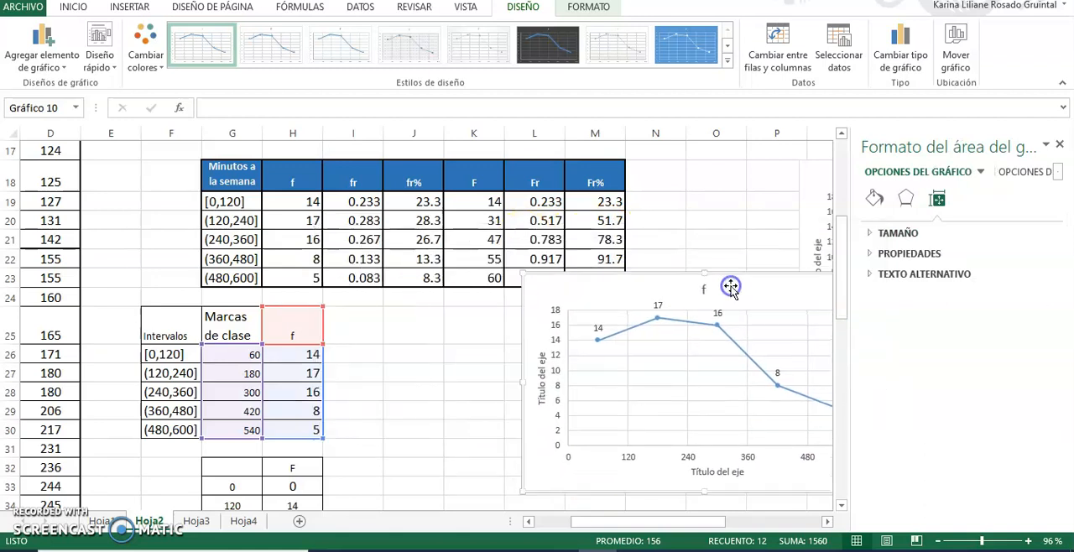
pyautogui.moveTo(554, 293); pyautogui.dragTo(822, 369)
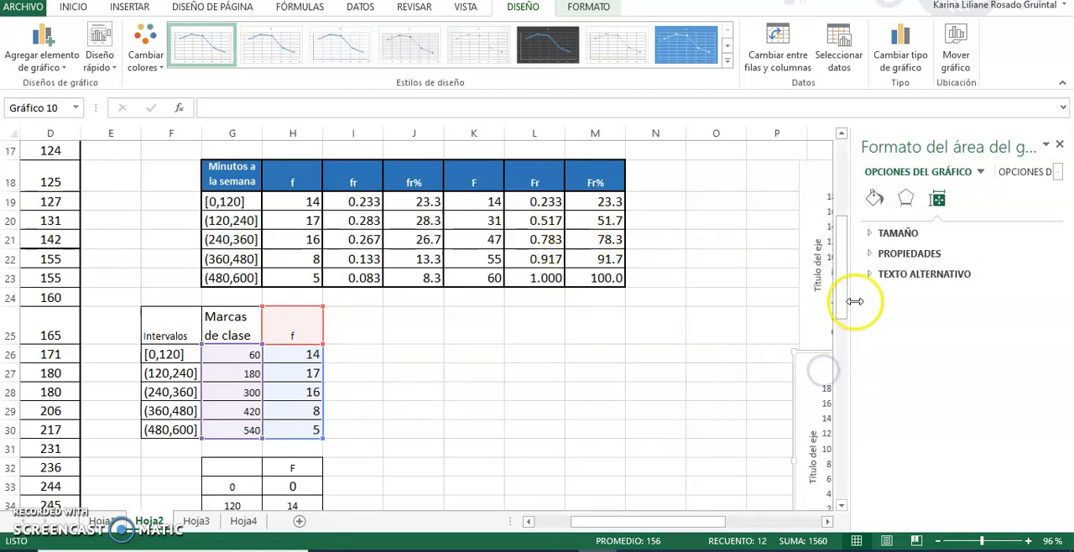
# Examine the interval limits in column G of the cumulative table, comparing them with the intervals in F26:F30.
pyautogui.moveTo(839, 289); pyautogui.dragTo(846, 318)
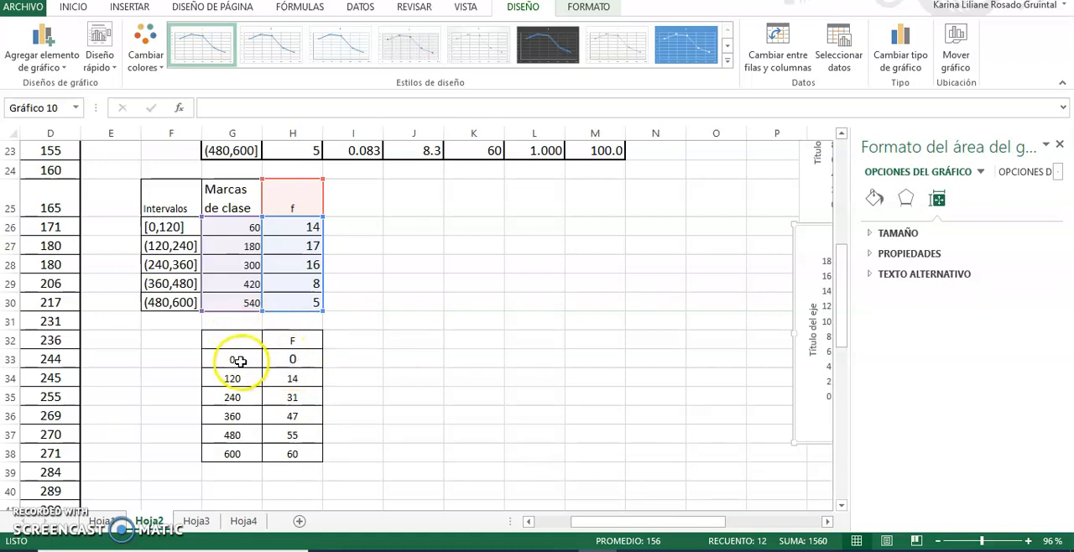
pyautogui.moveTo(845, 321); pyautogui.dragTo(840, 280)
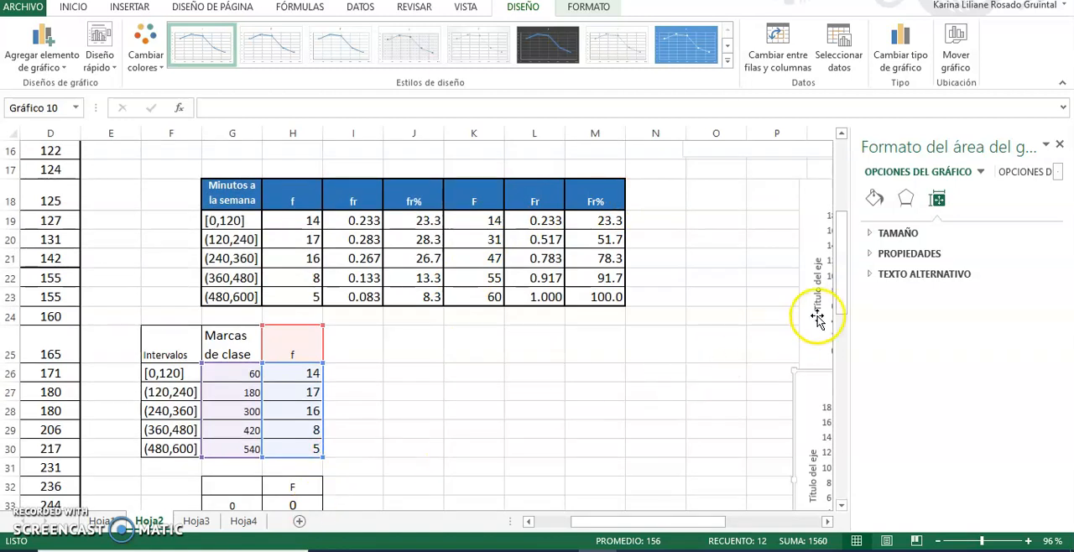
pyautogui.moveTo(840, 295); pyautogui.dragTo(836, 307)
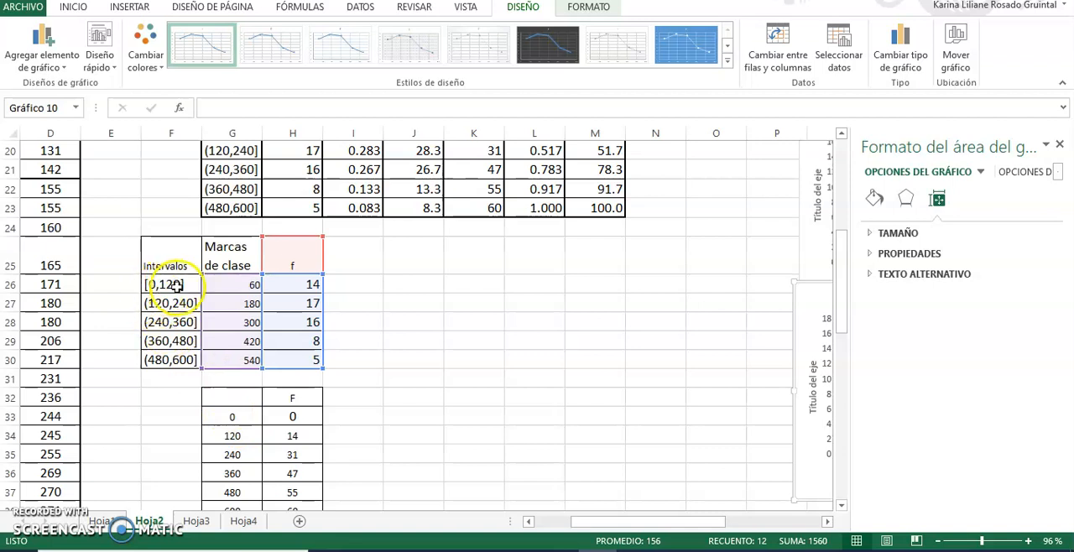
pyautogui.click(239, 440)
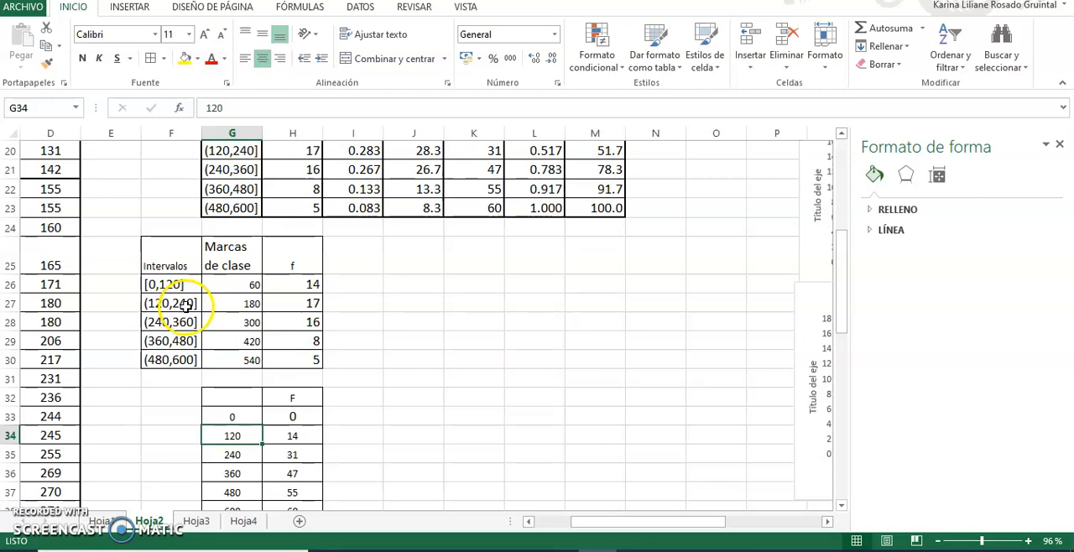
pyautogui.click(240, 454)
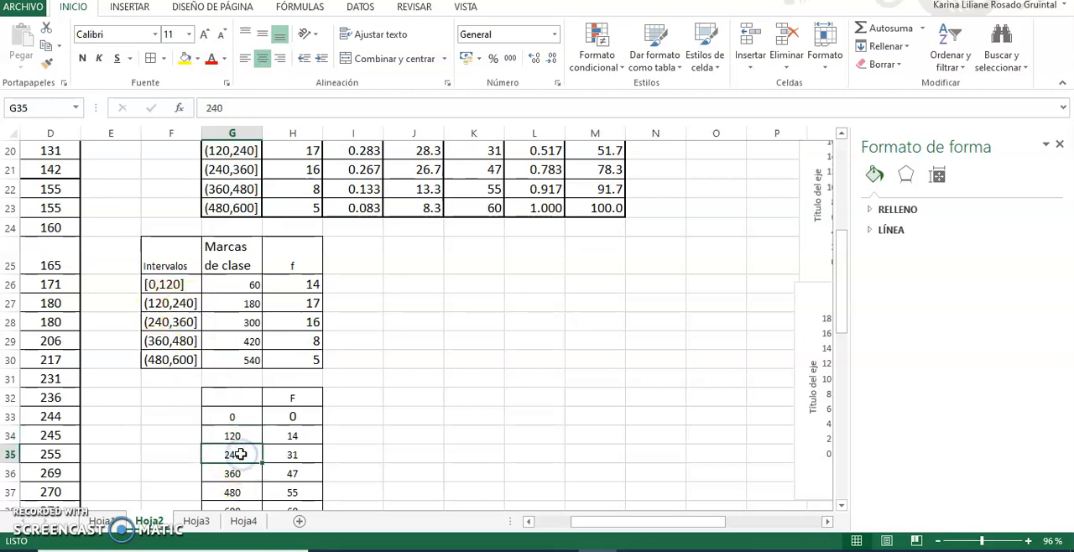
pyautogui.click(237, 476)
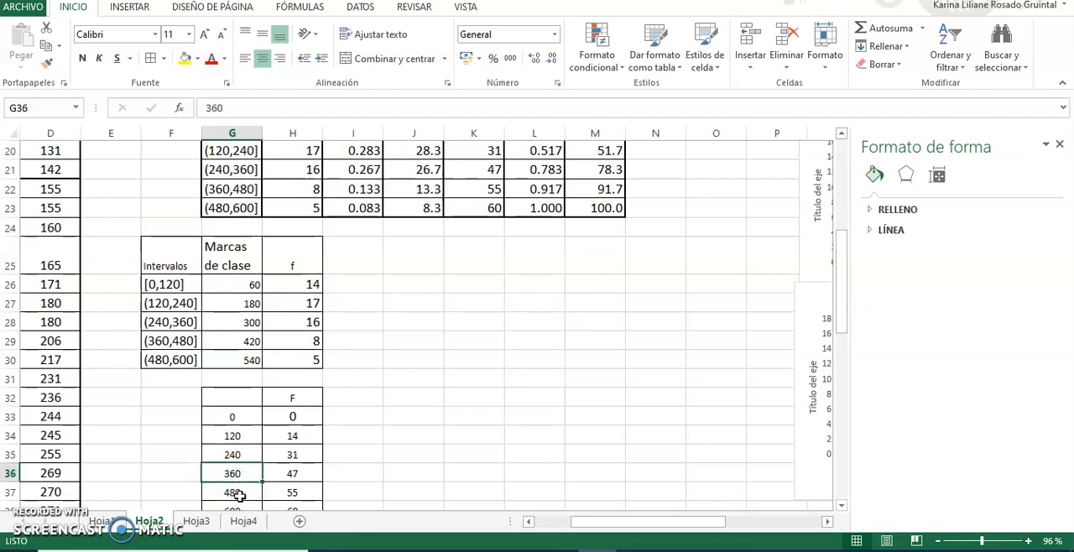
pyautogui.click(240, 495)
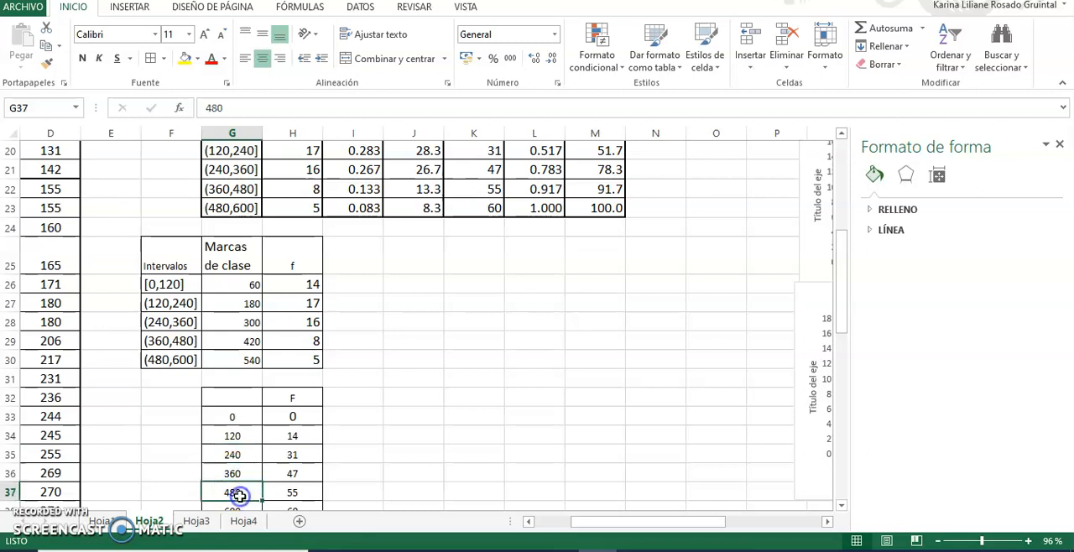
# Check the cumulative frequency F paired with each interval limit in G33:H38.
pyautogui.click(240, 416)
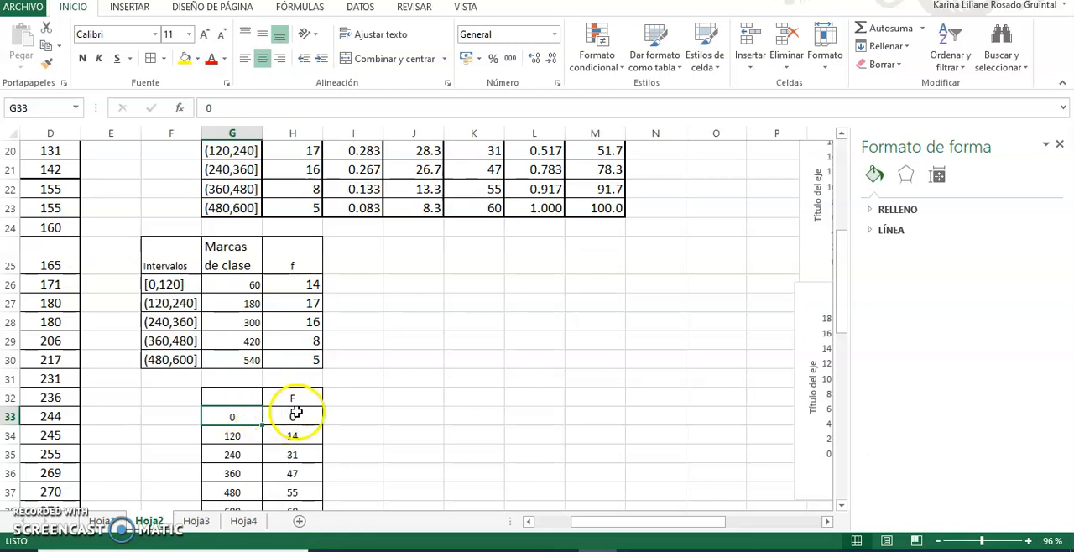
pyautogui.click(297, 412)
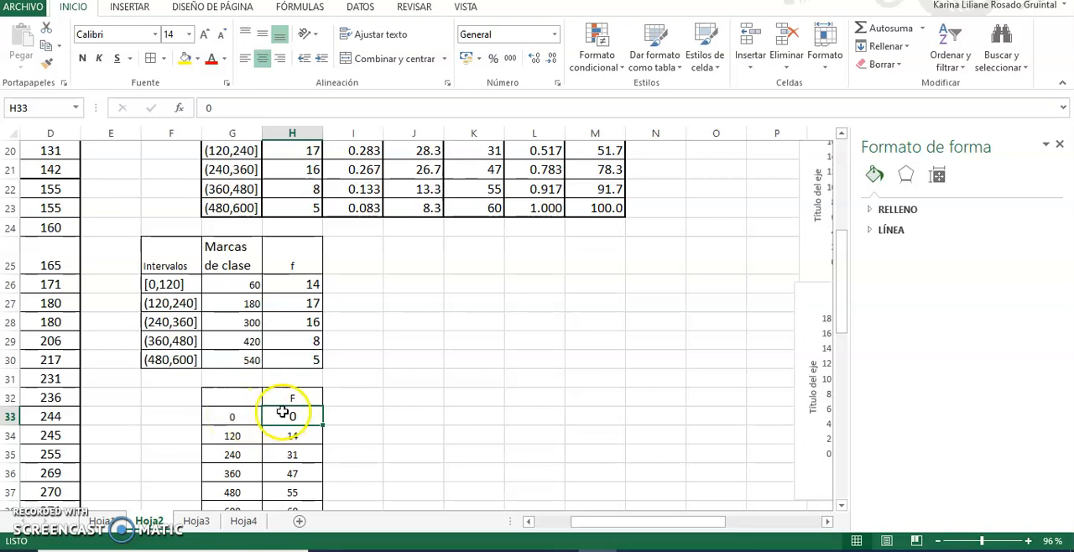
pyautogui.click(233, 434)
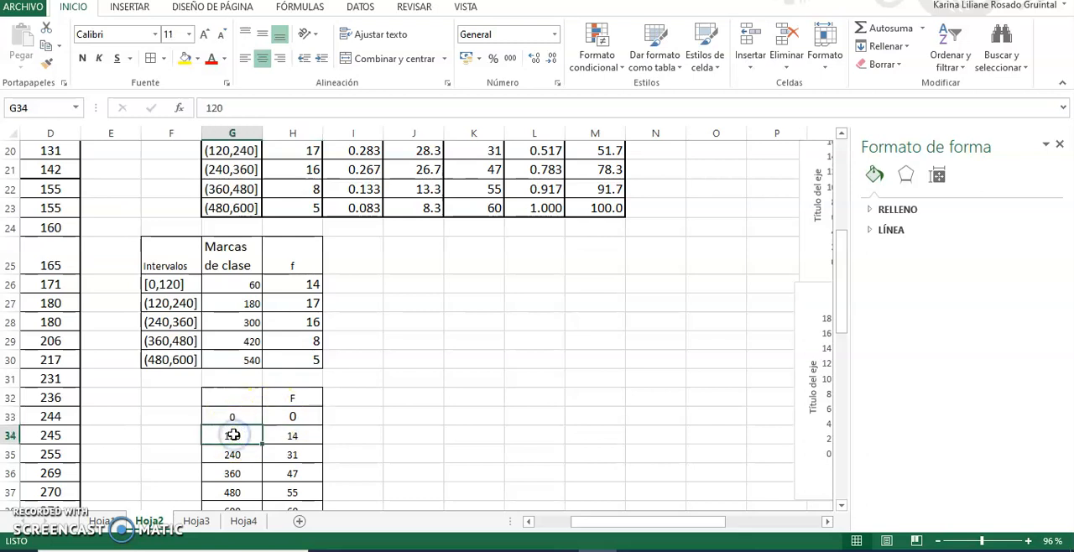
pyautogui.press('Right')
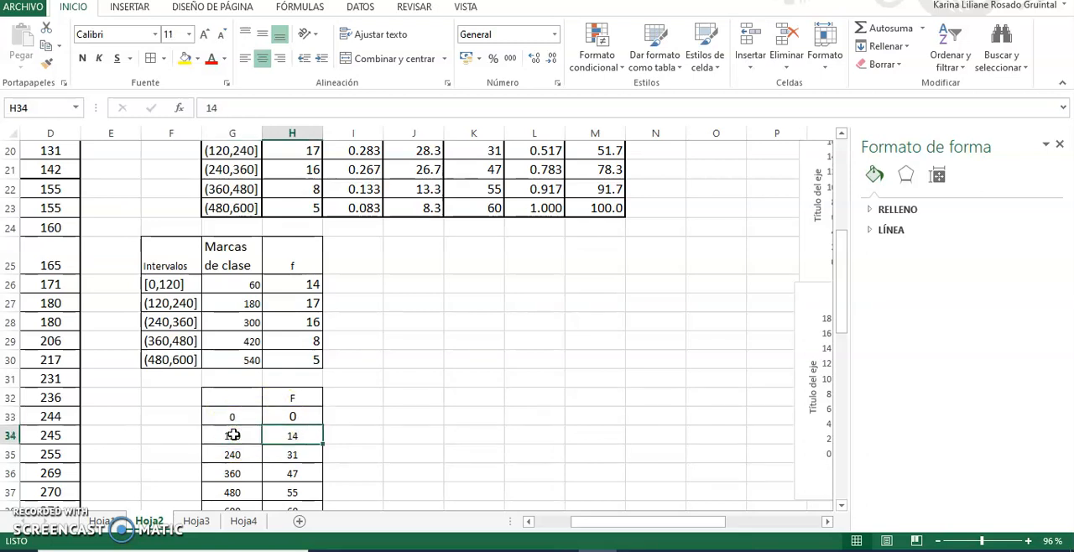
pyautogui.press('Down')
pyautogui.press('Down')
pyautogui.press('Down')
pyautogui.press('Down')
pyautogui.press('Down')
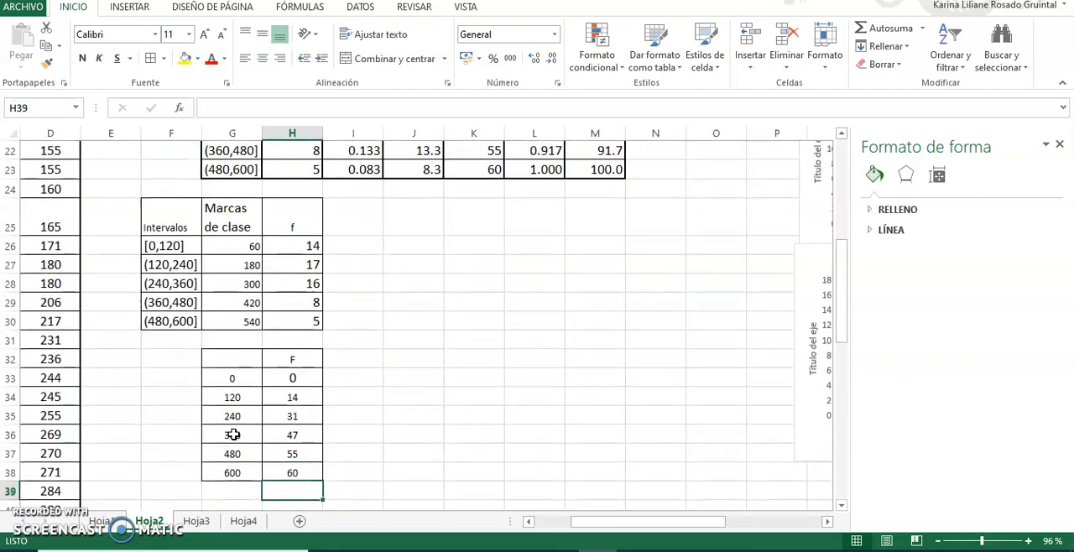
# Insert a recommended scatter chart with straight lines and markers from G32:H38 and move it beside the tables, starting in column I.
pyautogui.click(239, 362)
pyautogui.moveTo(239, 362); pyautogui.dragTo(292, 472)
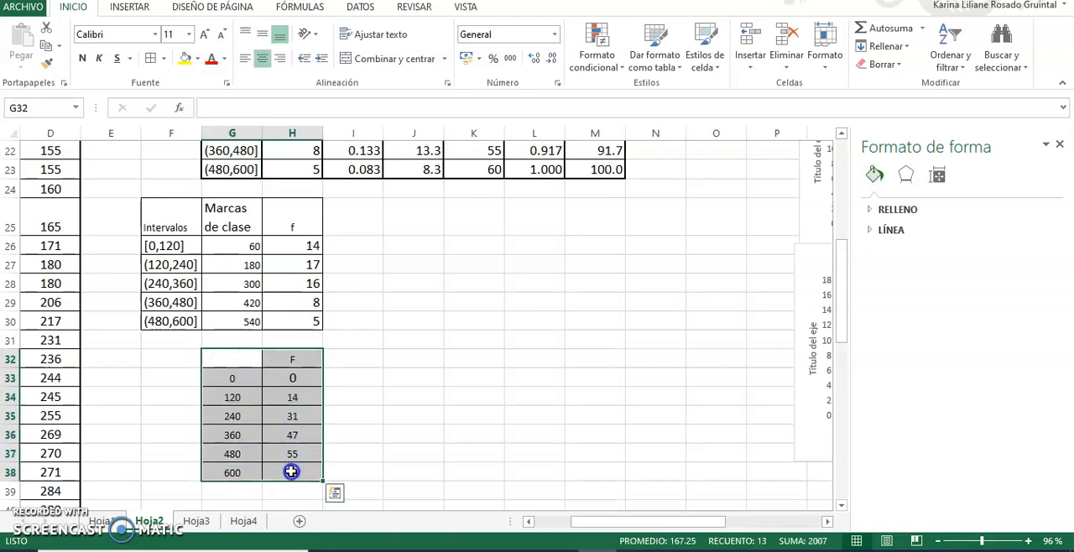
pyautogui.click(134, 8)
pyautogui.click(351, 55)
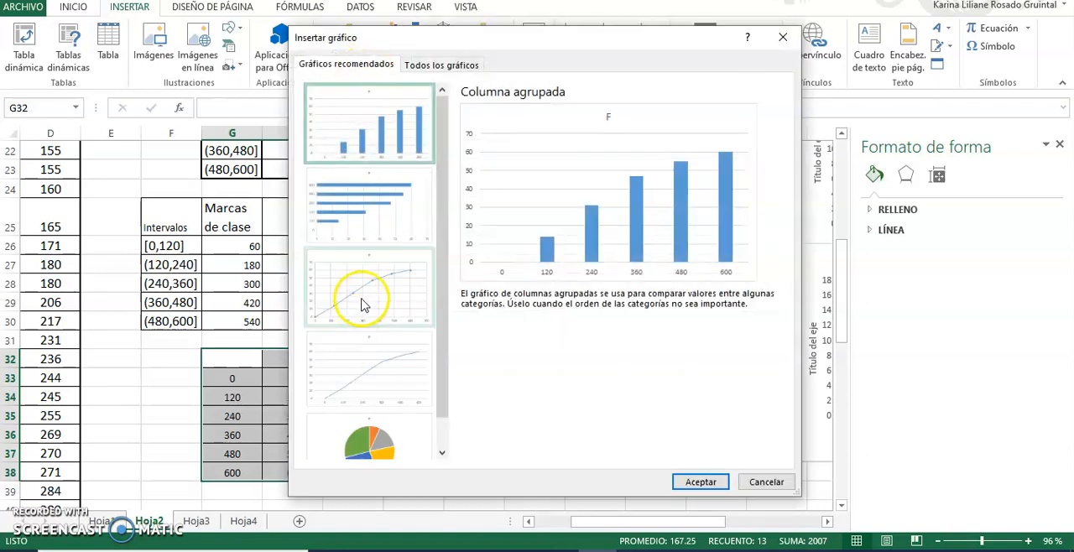
pyautogui.click(362, 304)
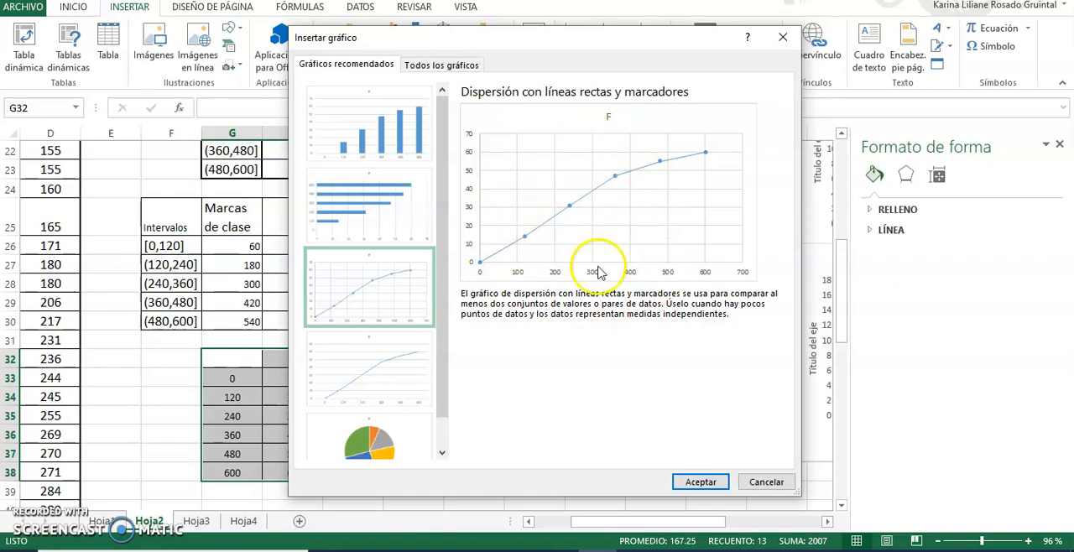
pyautogui.click(695, 484)
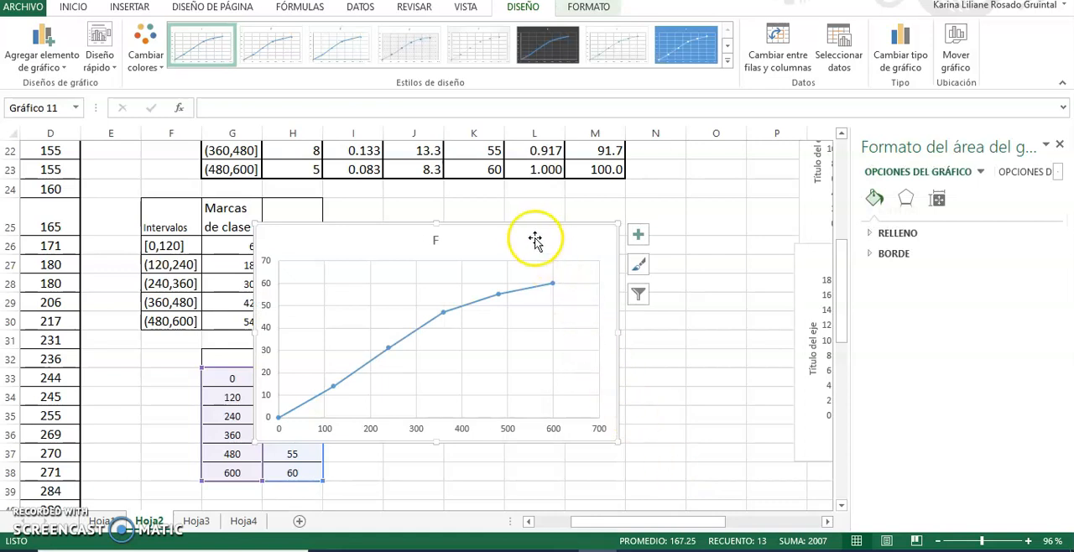
pyautogui.moveTo(530, 234); pyautogui.dragTo(640, 224)
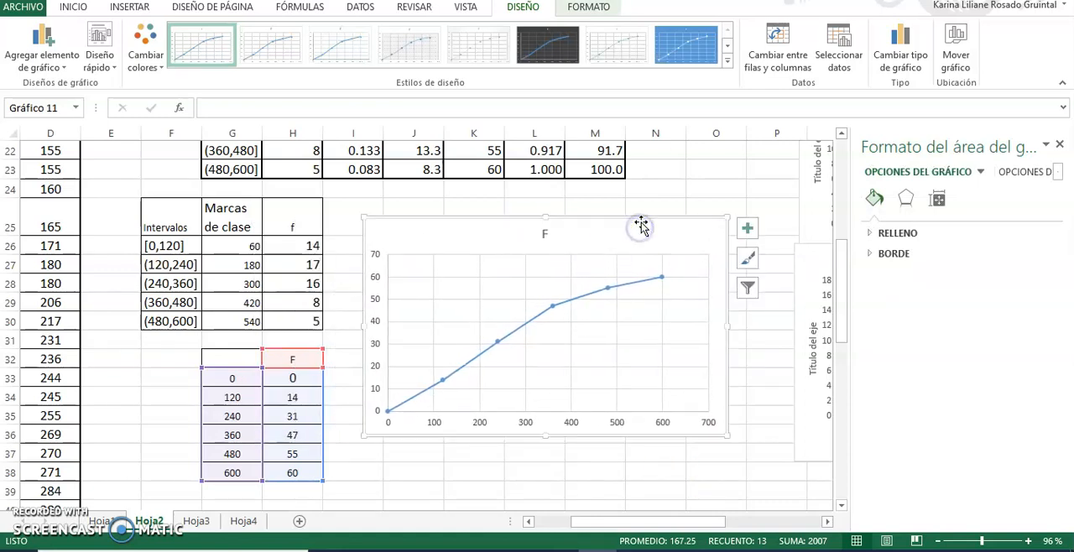
# Set the cumulative frequency chart's horizontal axis maximum to 600 and its major unit to 120.
pyautogui.click(437, 422)
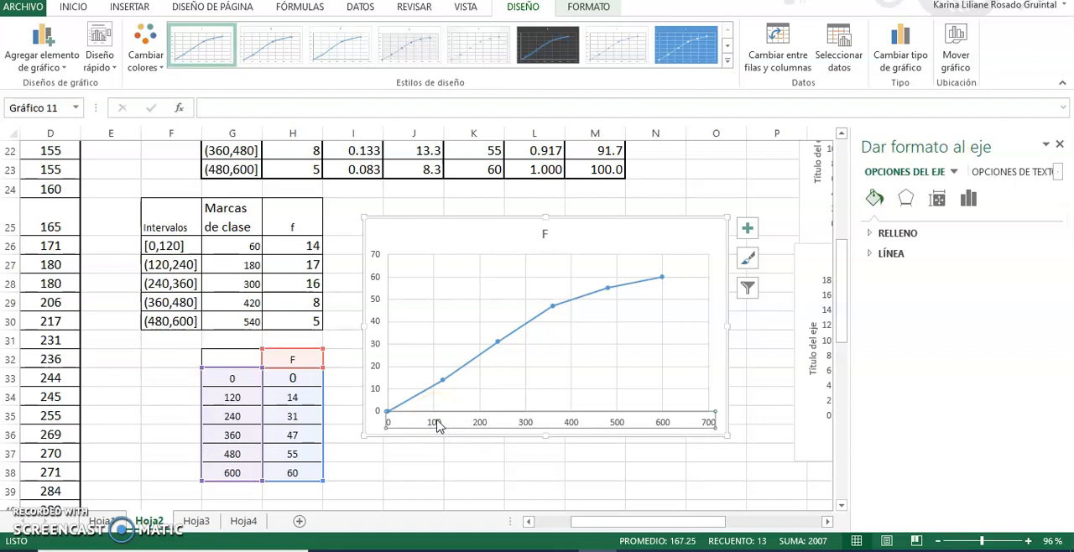
pyautogui.rightClick(437, 424)
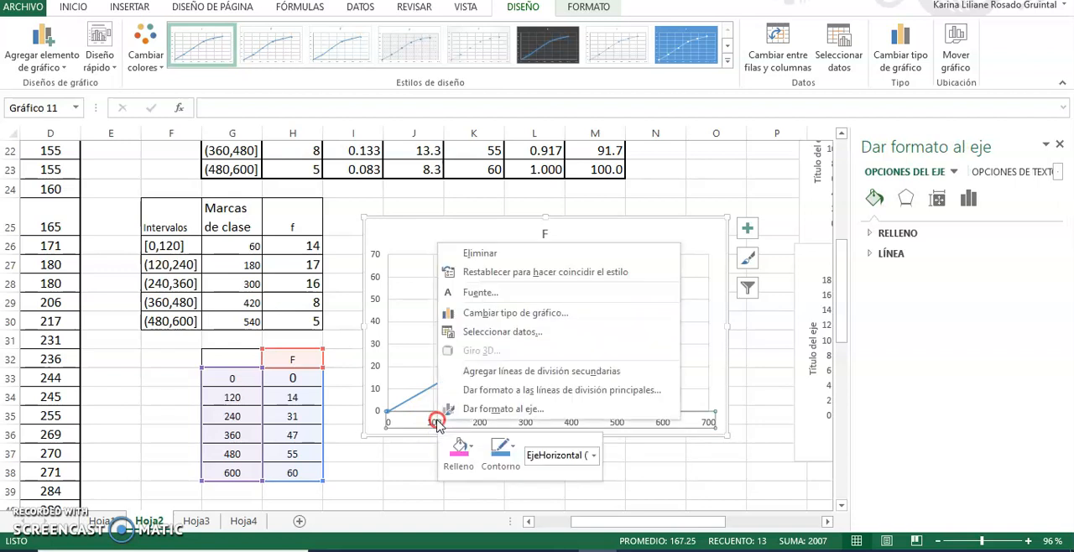
pyautogui.click(479, 409)
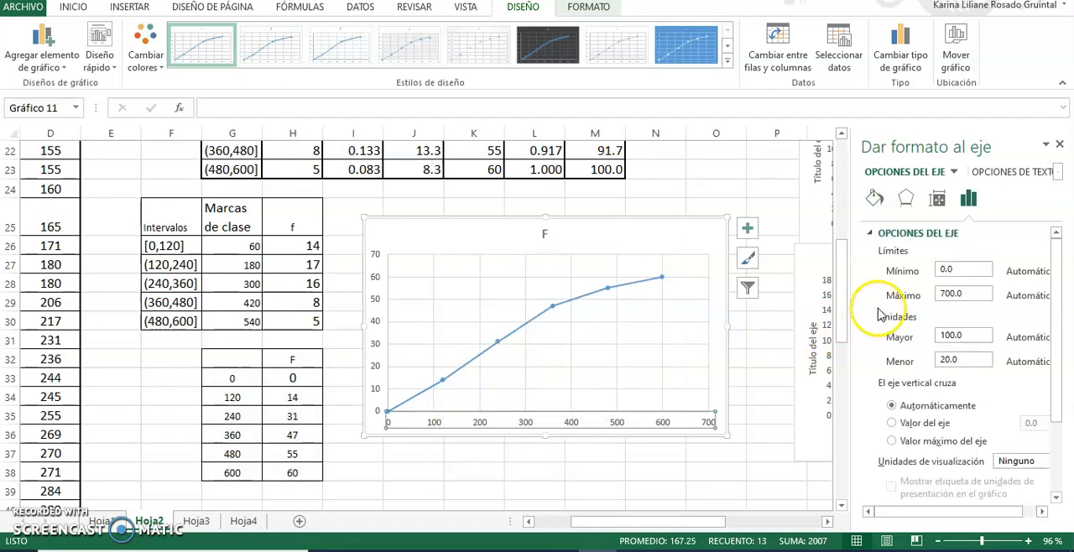
pyautogui.click(955, 294)
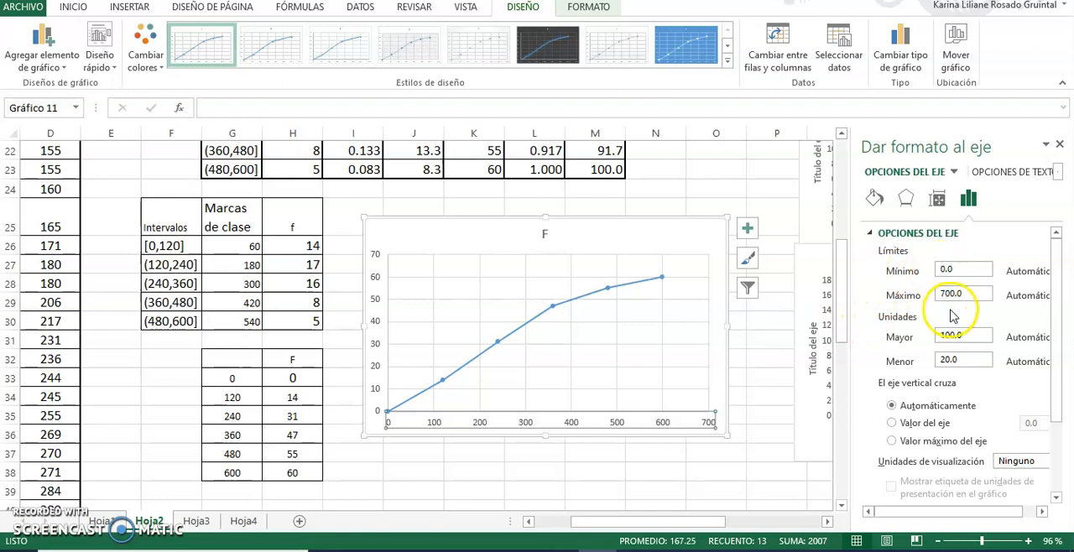
pyautogui.click(946, 292)
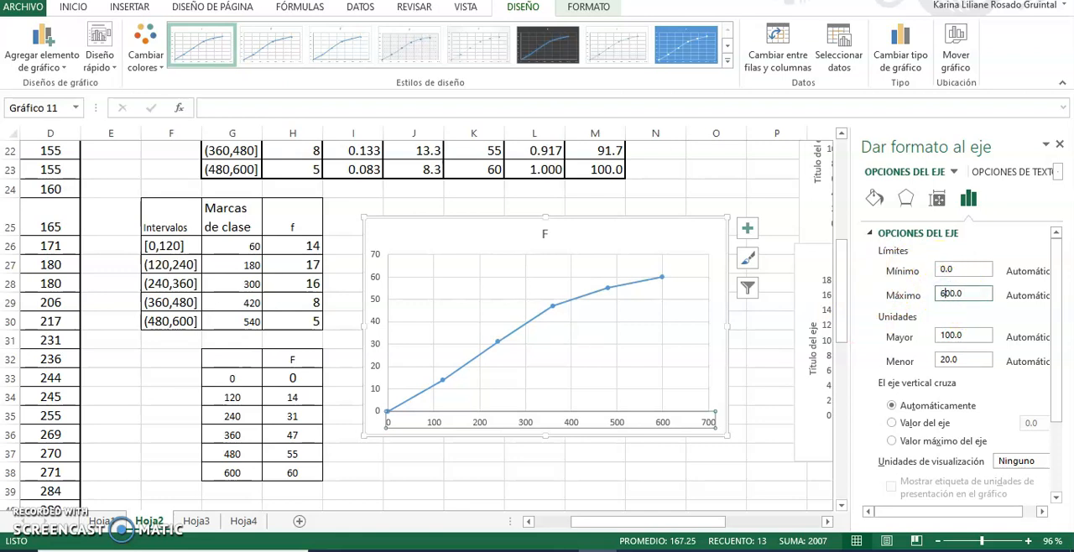
pyautogui.click(953, 335)
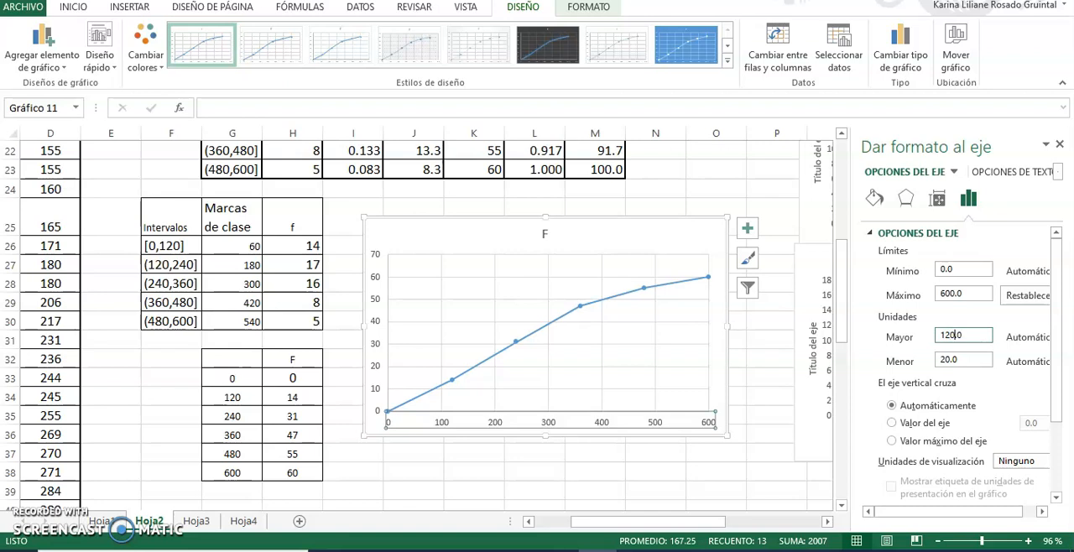
pyautogui.press('Return')
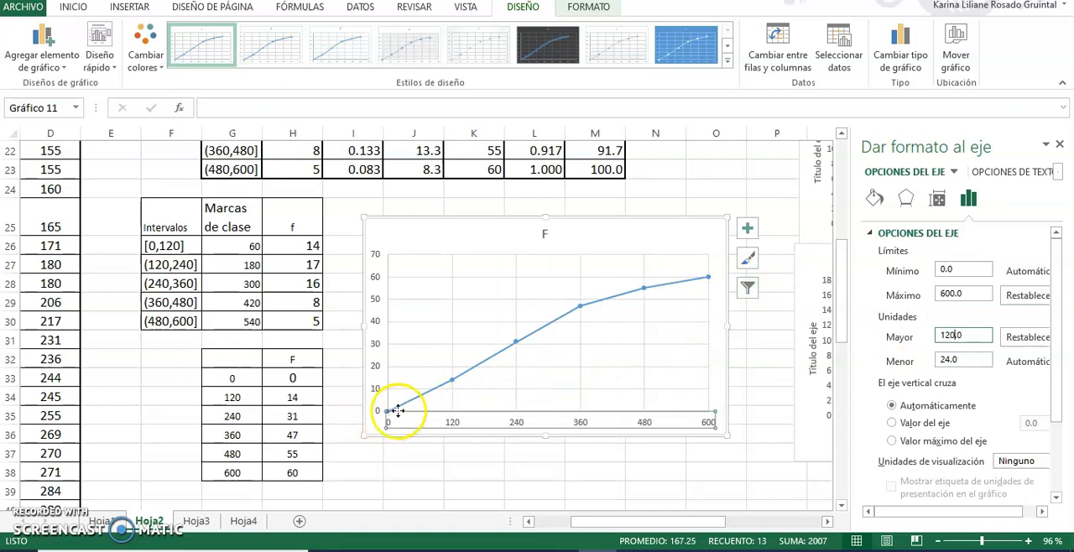
pyautogui.moveTo(451, 385)
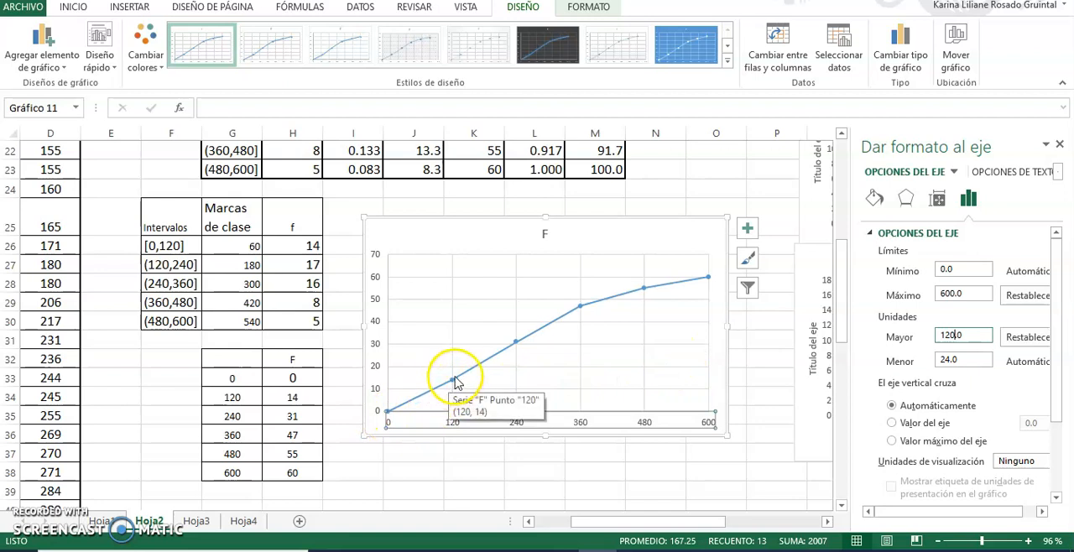
pyautogui.moveTo(517, 356)
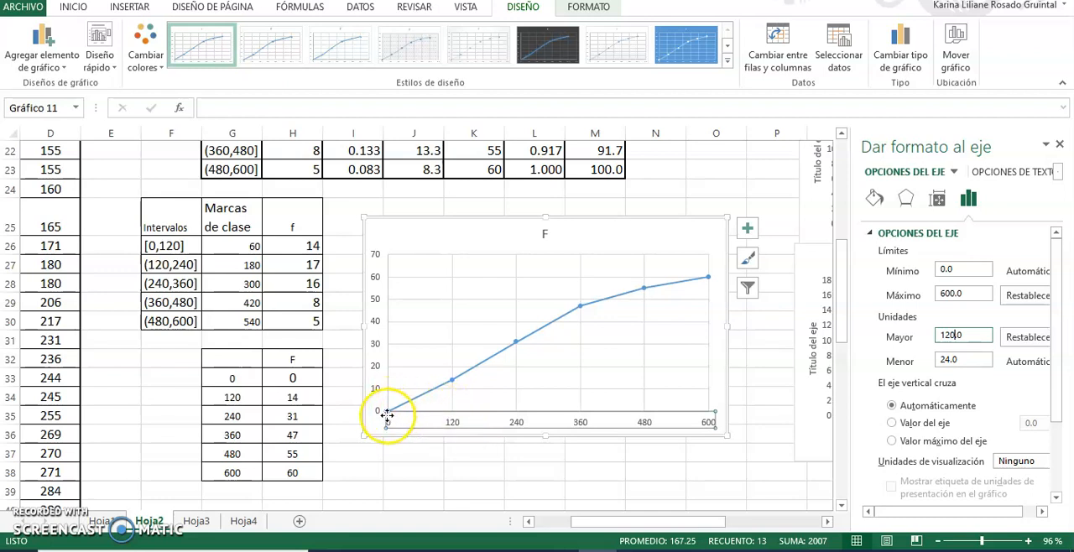
pyautogui.moveTo(386, 415)
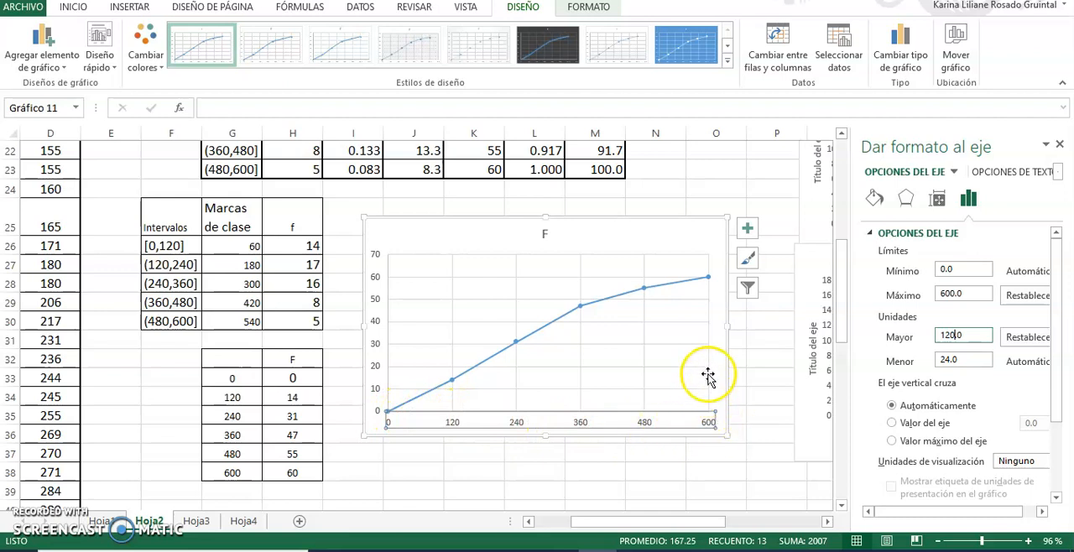
# Add axis titles and data labels to the cumulative frequency chart.
pyautogui.moveTo(709, 282)
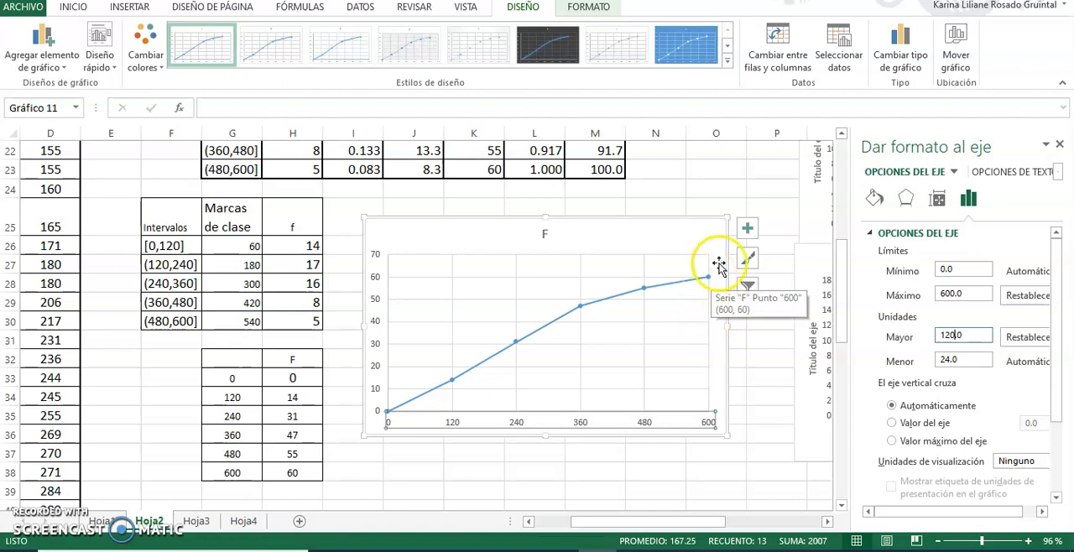
pyautogui.click(750, 235)
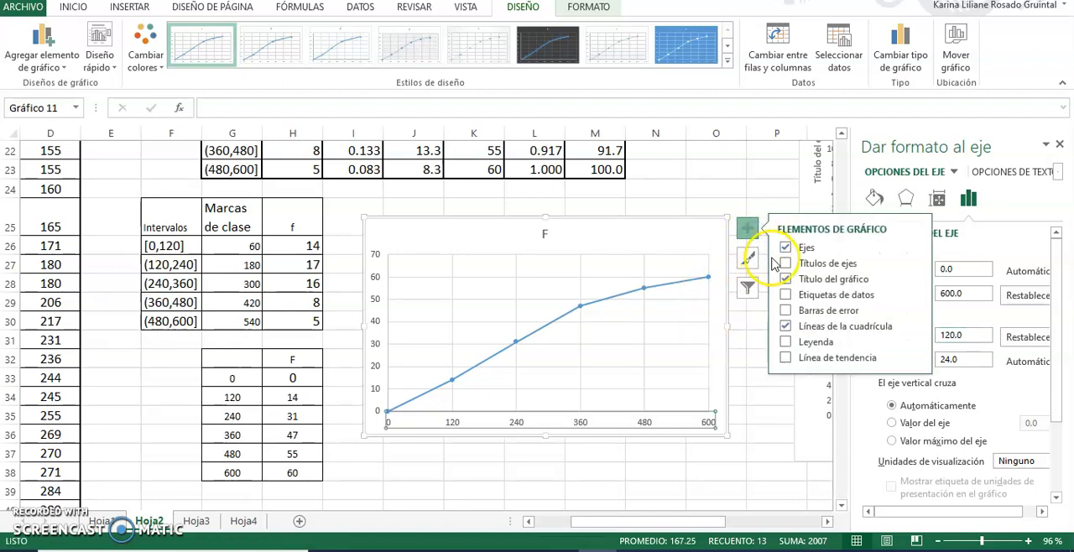
pyautogui.click(783, 263)
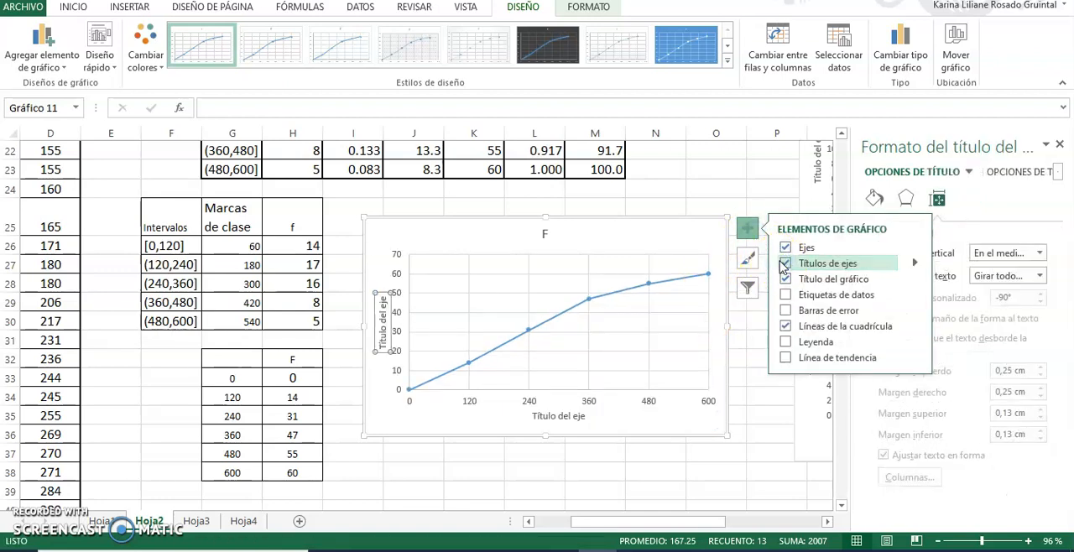
pyautogui.click(787, 296)
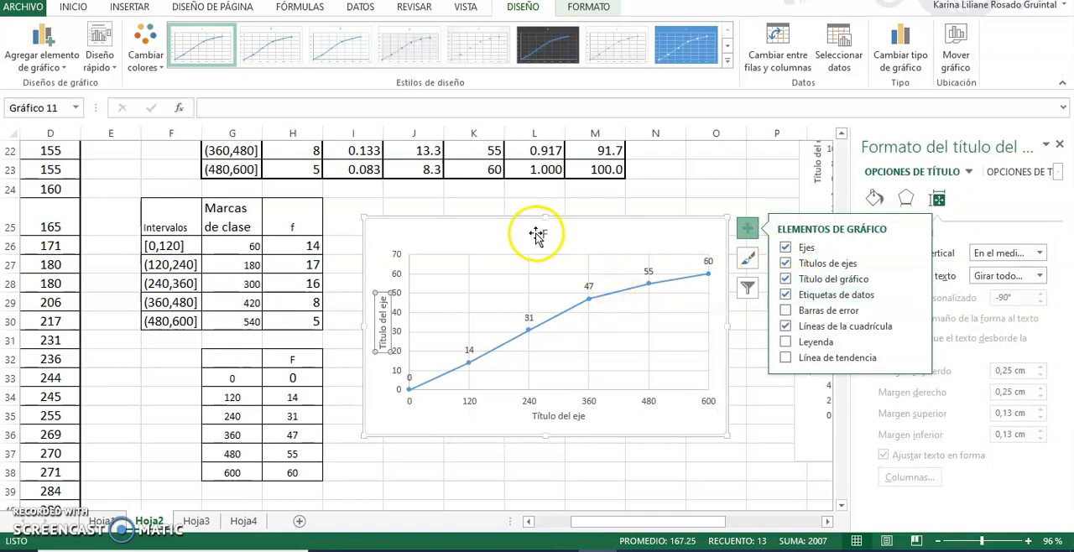
# Set the cumulative frequency chart's horizontal axis title to "Tiempo".
pyautogui.click(558, 416)
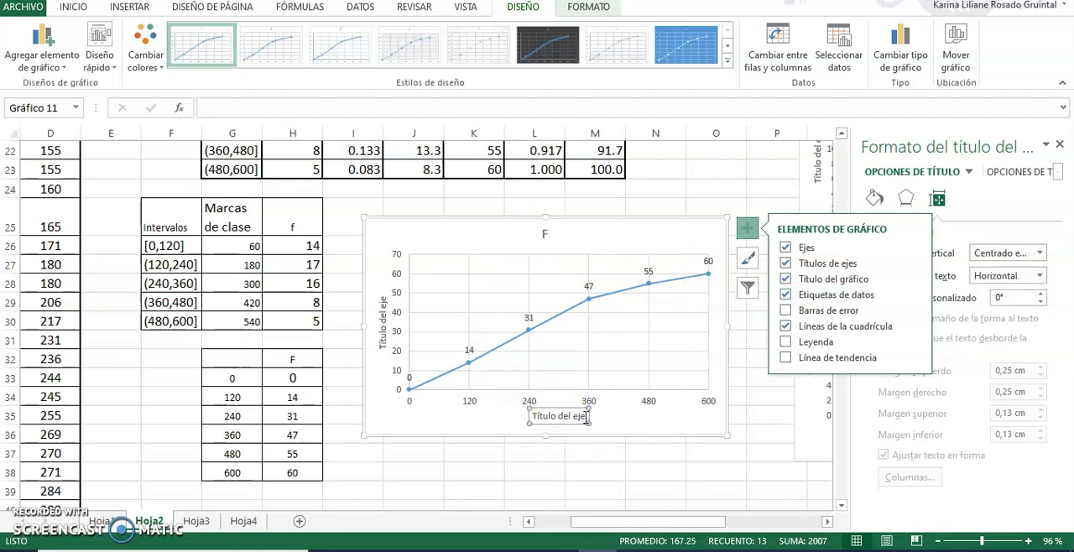
pyautogui.click(550, 417)
pyautogui.write('tiempo')
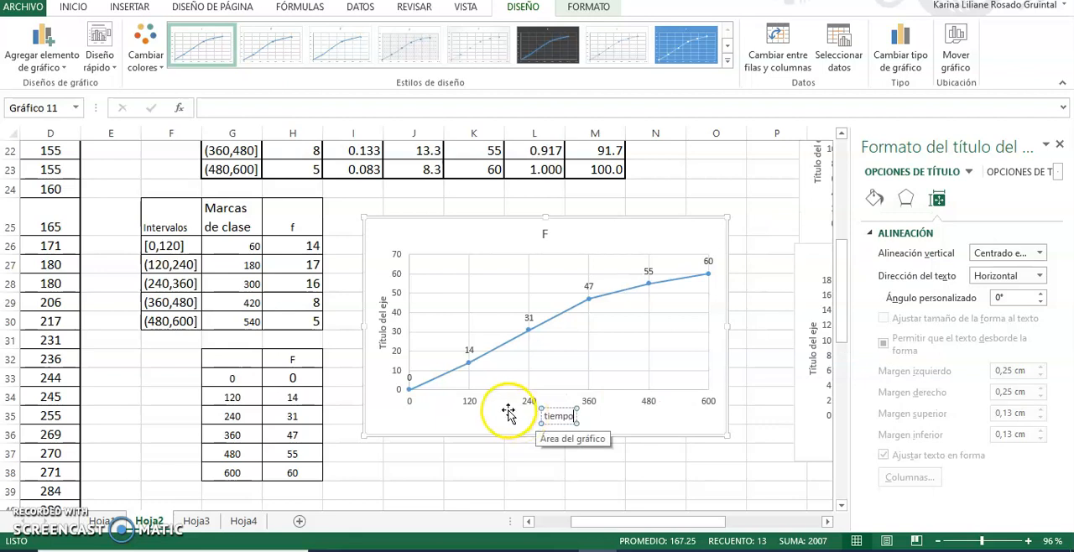
pyautogui.click(549, 415)
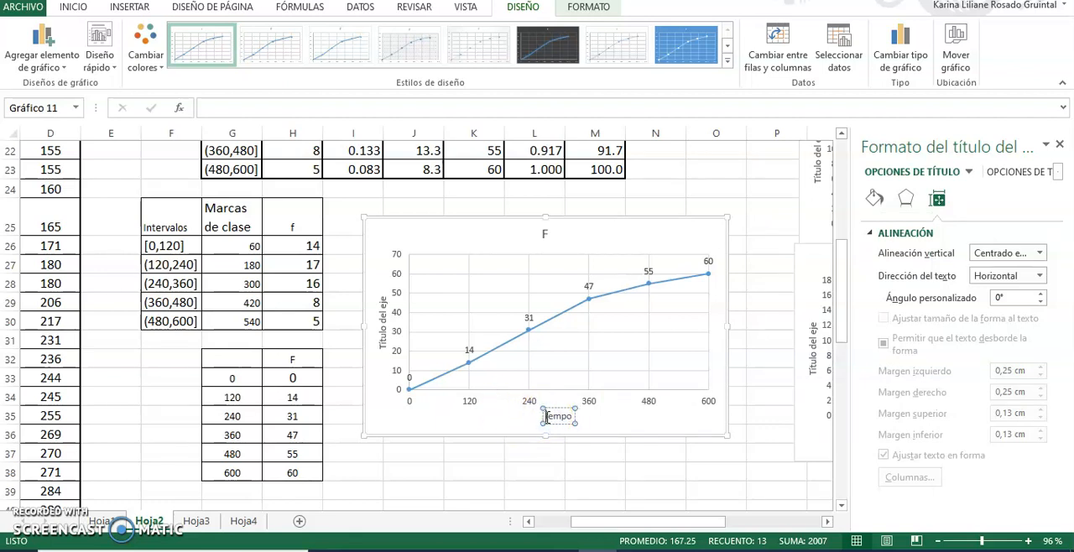
# Replace the vertical axis title of the cumulative frequency chart with "Frecuencia acumulada".
pyautogui.click(378, 318)
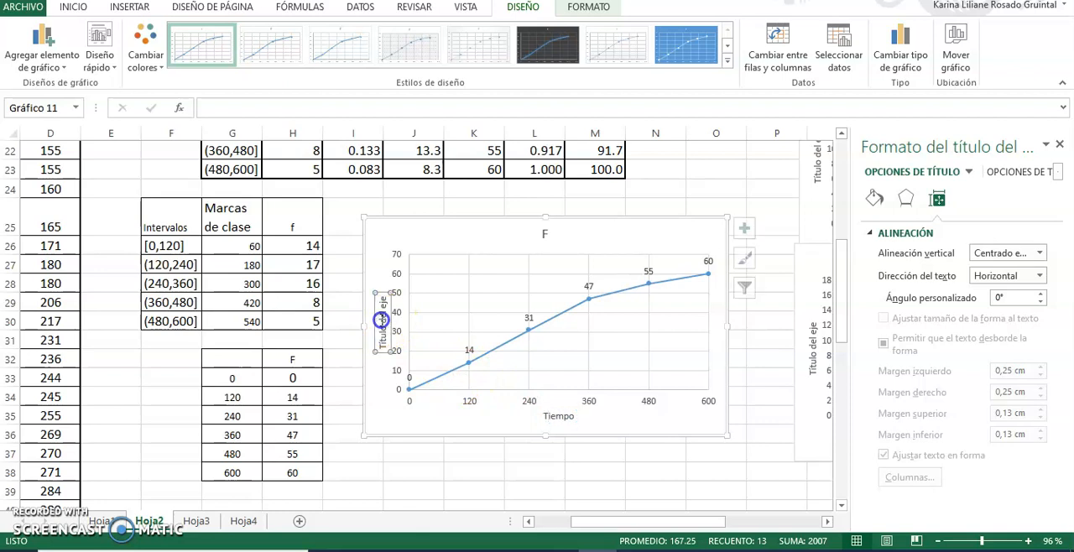
pyautogui.click(383, 308)
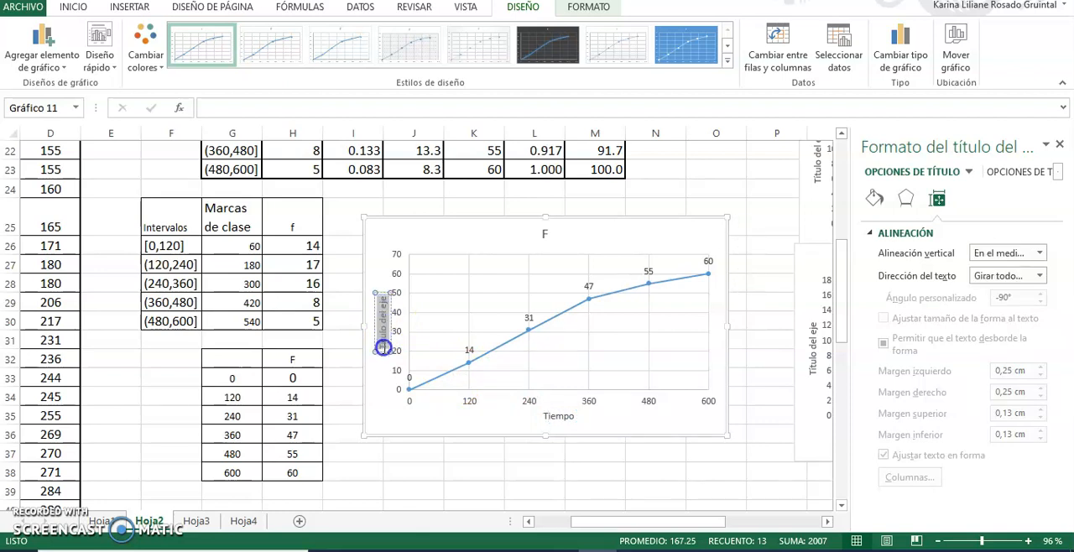
pyautogui.moveTo(384, 348); pyautogui.dragTo(383, 348)
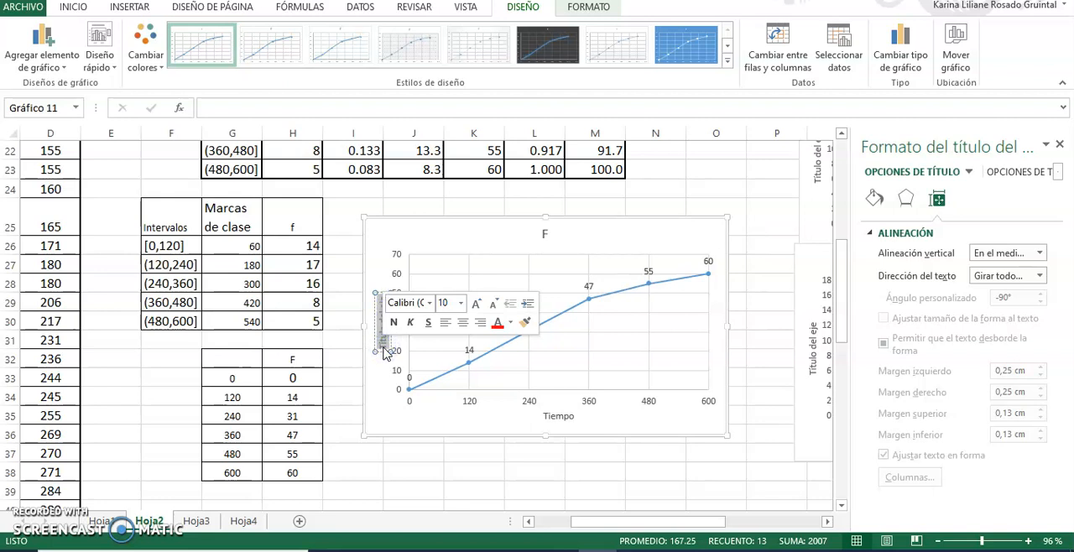
pyautogui.write('Frecue')
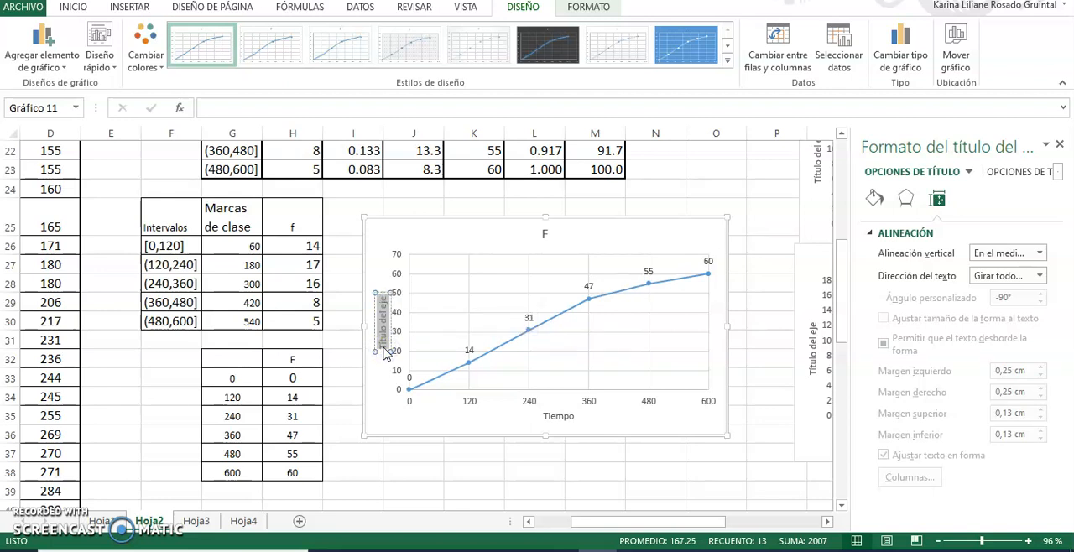
pyautogui.write('ncia acumulada')
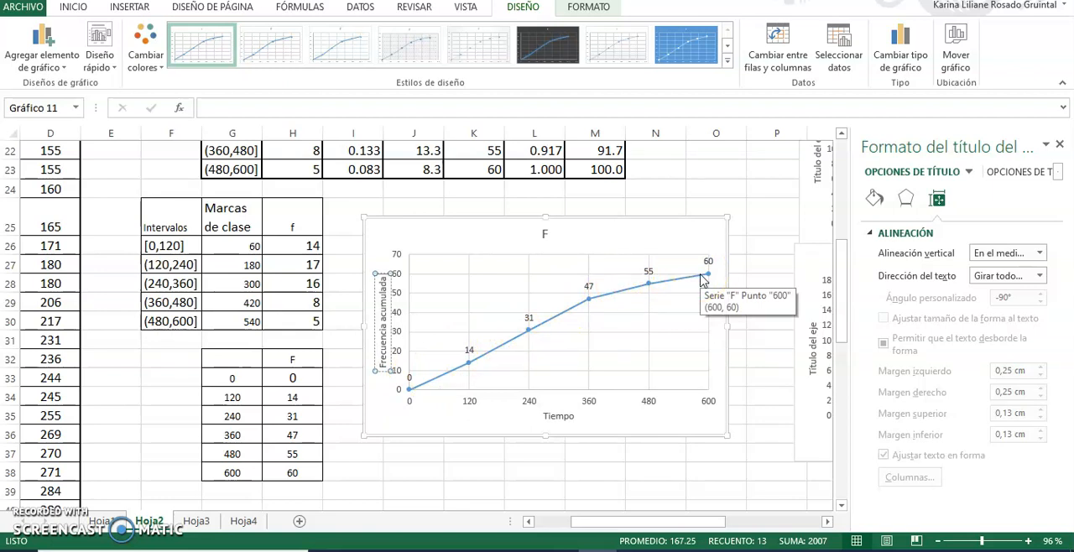
# Replace the cumulative frequency chart's title "F" with "Ojiva".
pyautogui.click(544, 233)
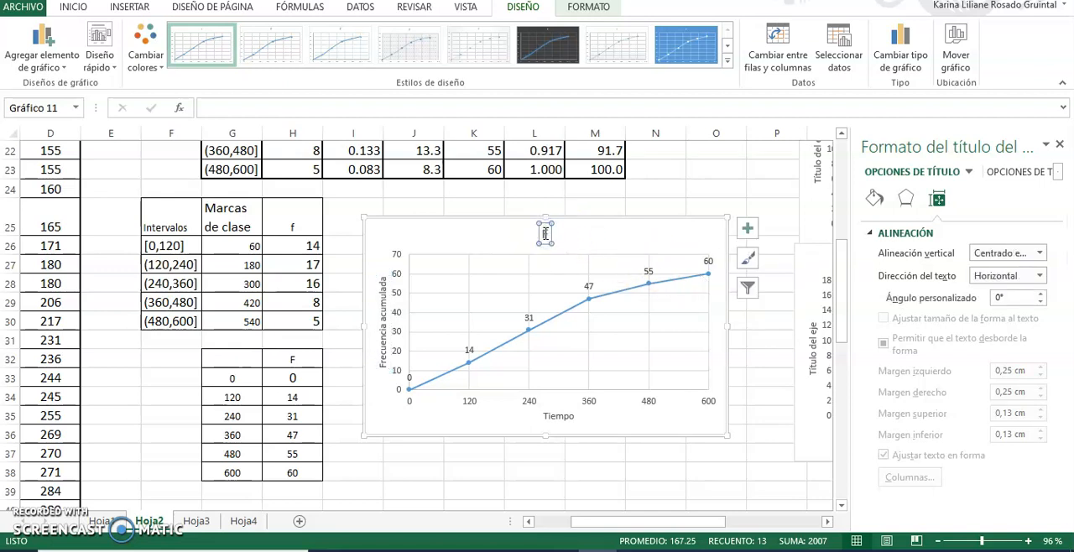
pyautogui.press('Delete')
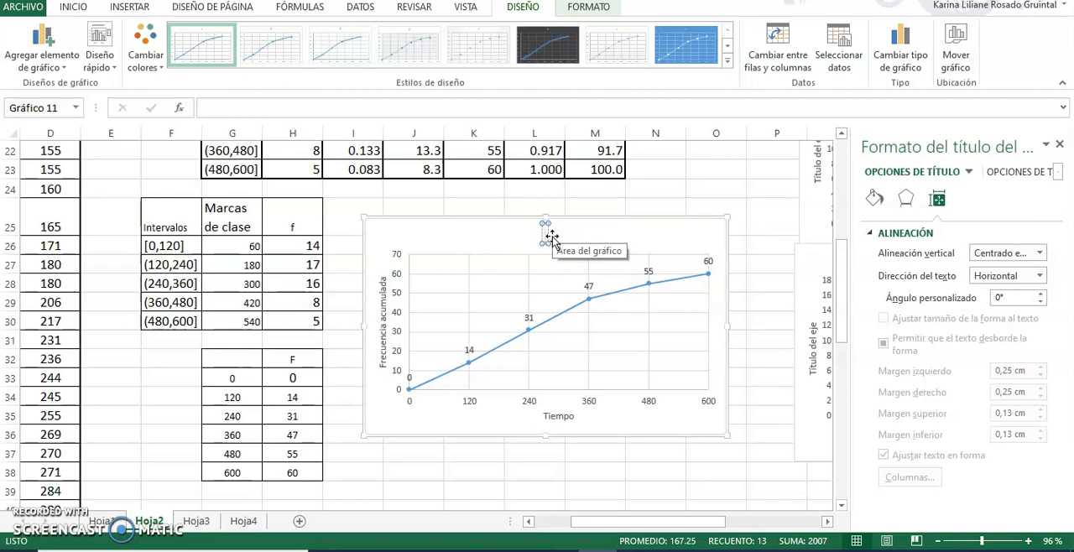
pyautogui.write('Ojiva')
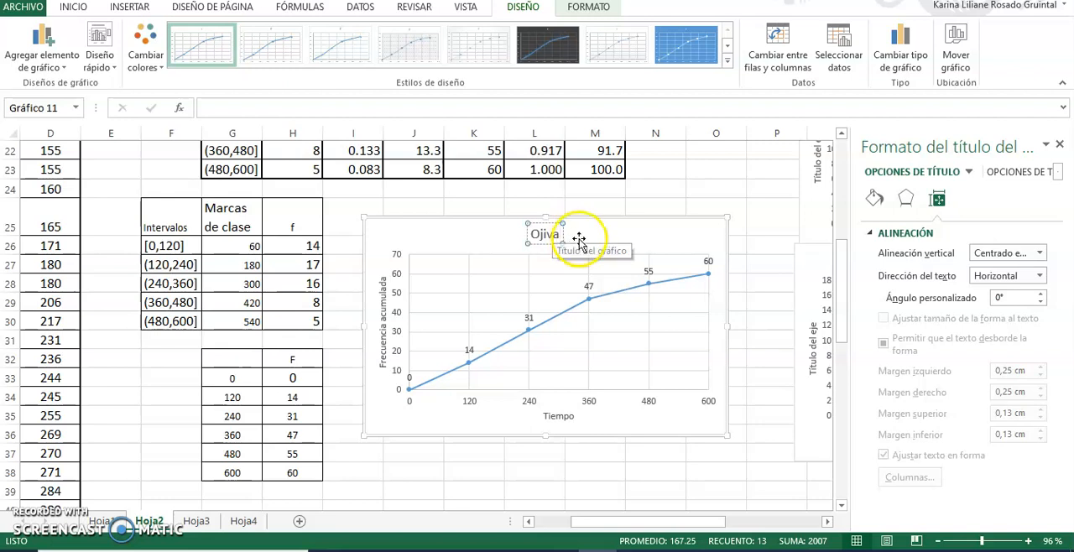
pyautogui.click(556, 242)
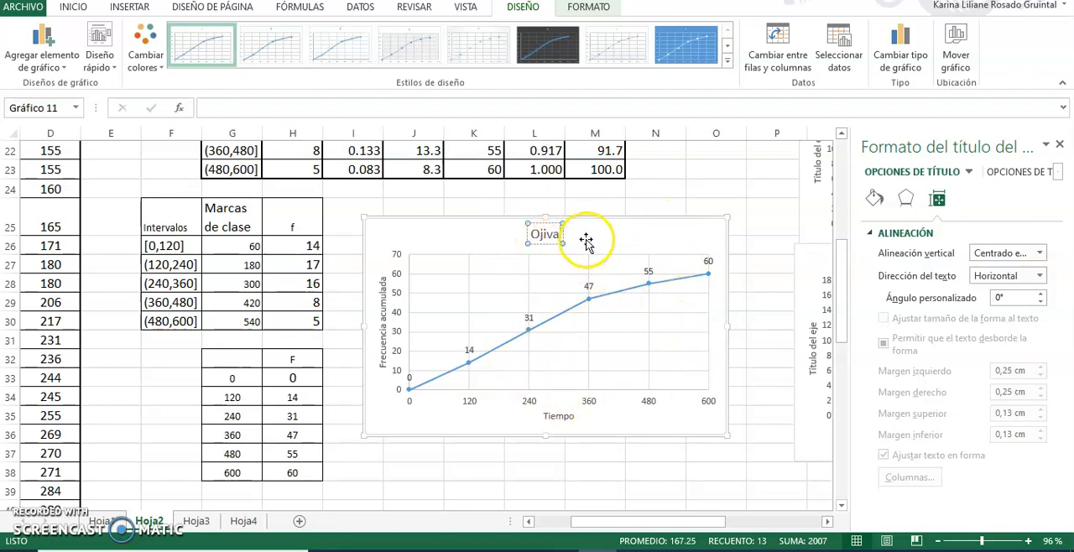
pyautogui.click(585, 240)
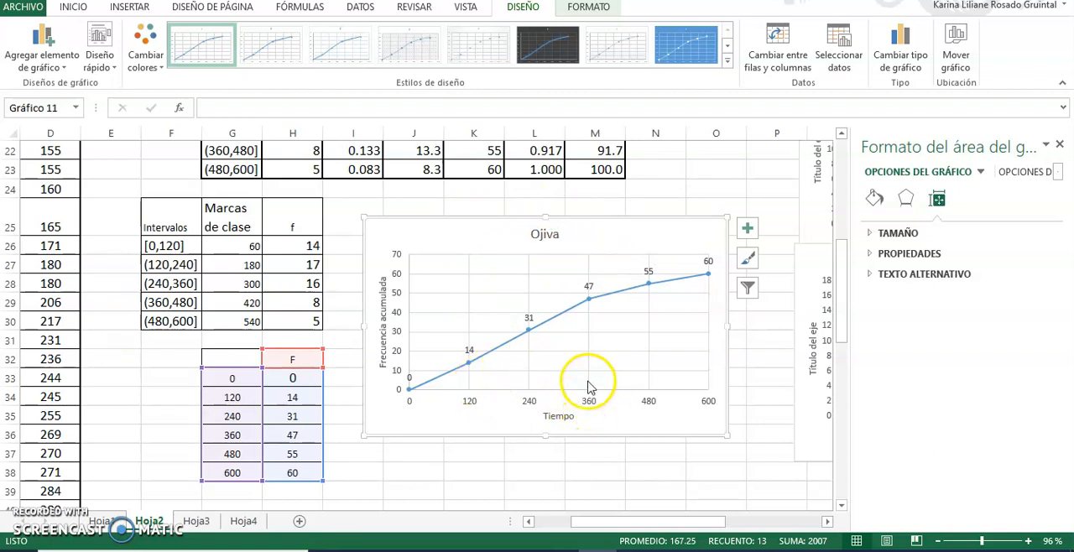
# Move the ogive chart over the tables, starting near F23, and enlarge it to reach about column M and row 36.
pyautogui.moveTo(589, 305)
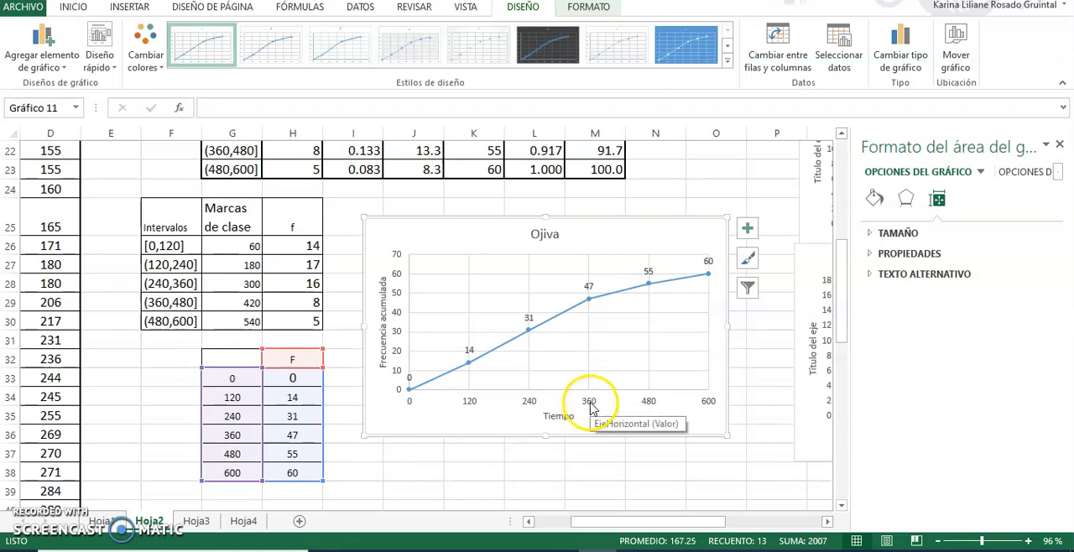
pyautogui.moveTo(411, 394)
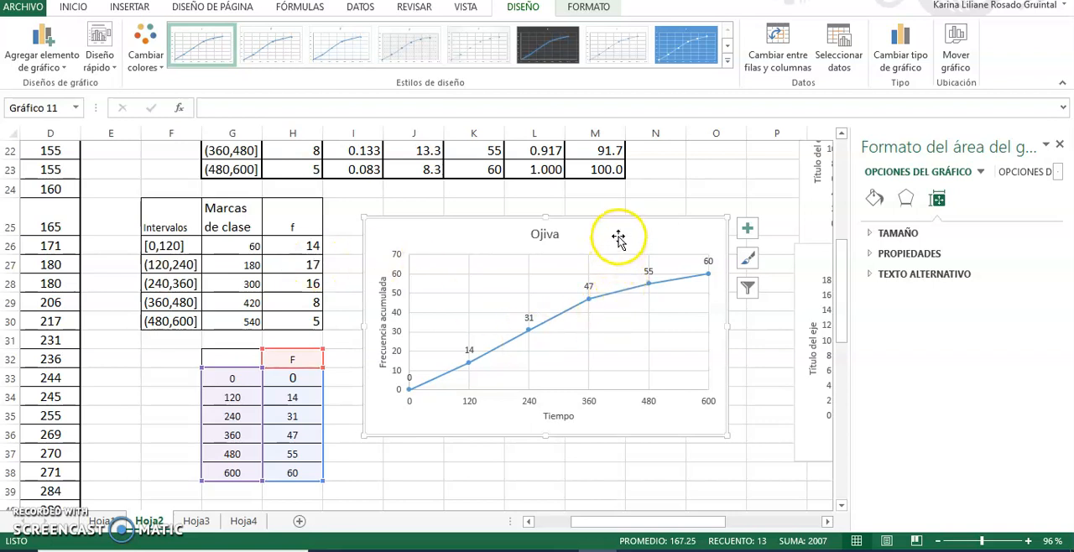
pyautogui.moveTo(618, 239)
pyautogui.mouseDown()
pyautogui.moveTo(552, 234)
pyautogui.moveTo(558, 245)
pyautogui.moveTo(605, 233)
pyautogui.moveTo(508, 213)
pyautogui.moveTo(405, 227)
pyautogui.moveTo(392, 194)
pyautogui.mouseUp()
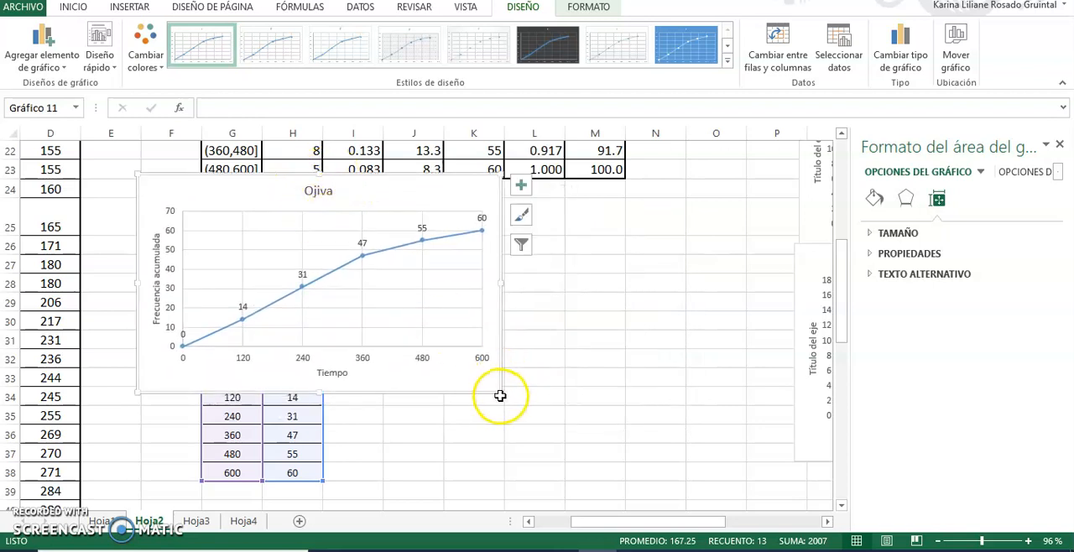
pyautogui.moveTo(501, 393); pyautogui.dragTo(594, 431)
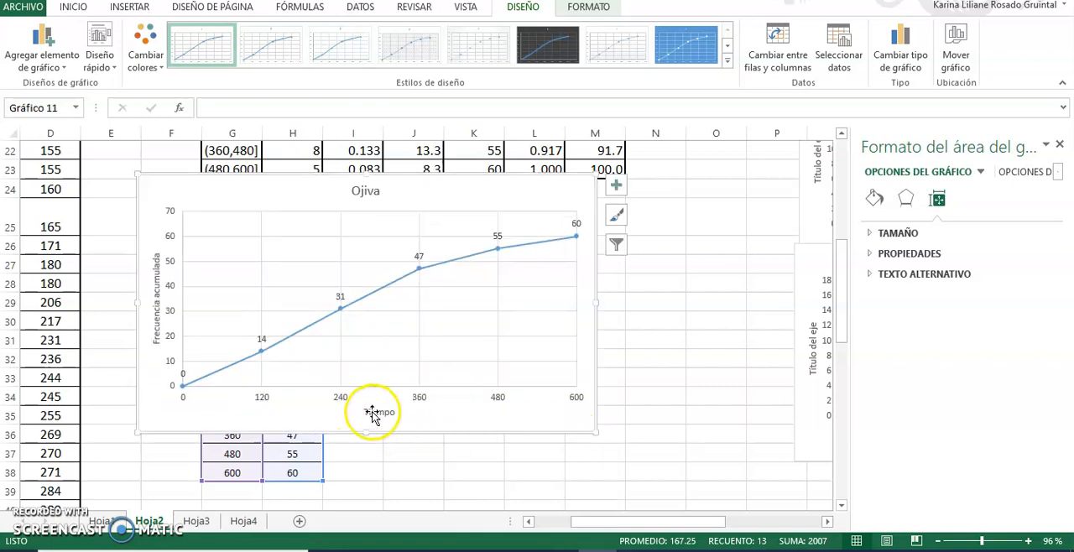